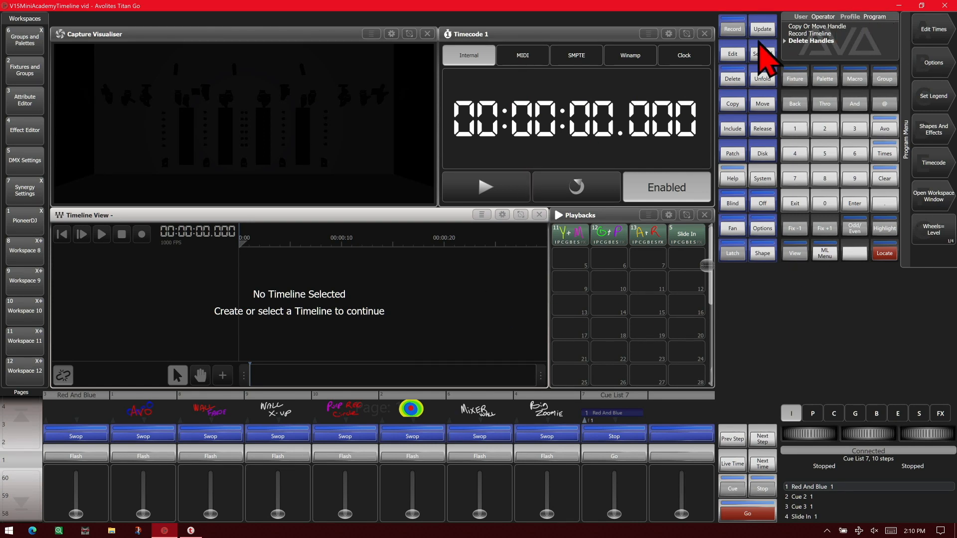
Create a new timeline on the empty playback handle beside Cue List 7 and start adding a new playback to it
{"action": "left_click", "coordinate": [733, 30]}
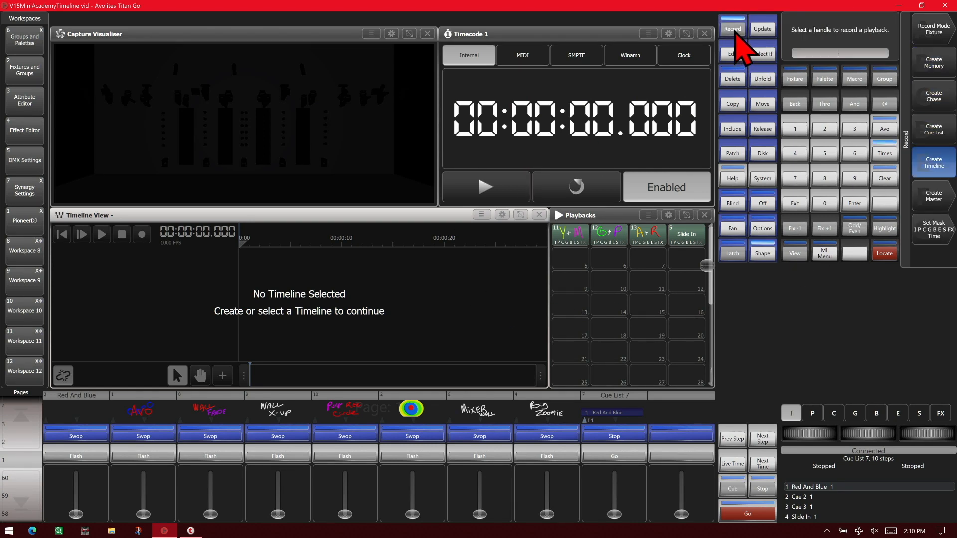
{"action": "left_click", "coordinate": [677, 432]}
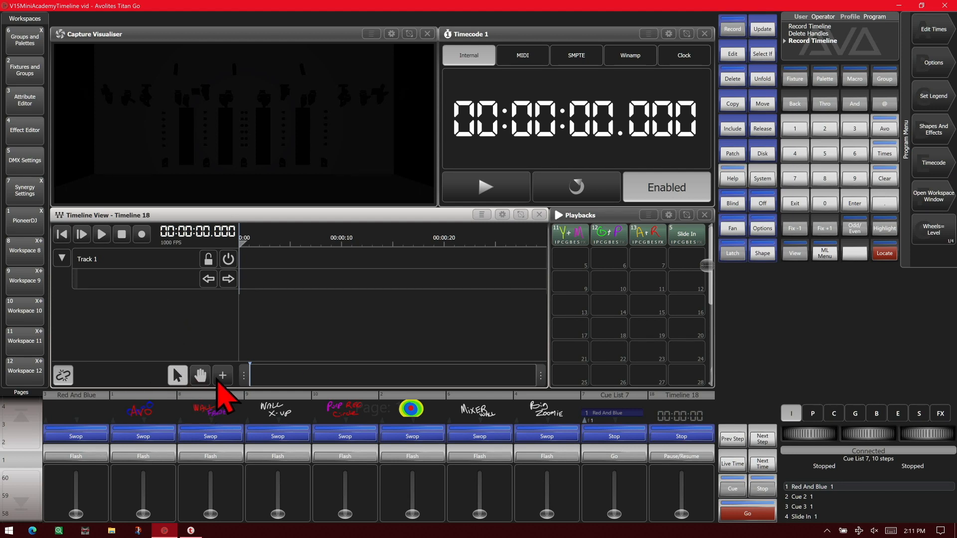
{"action": "left_click", "coordinate": [222, 375]}
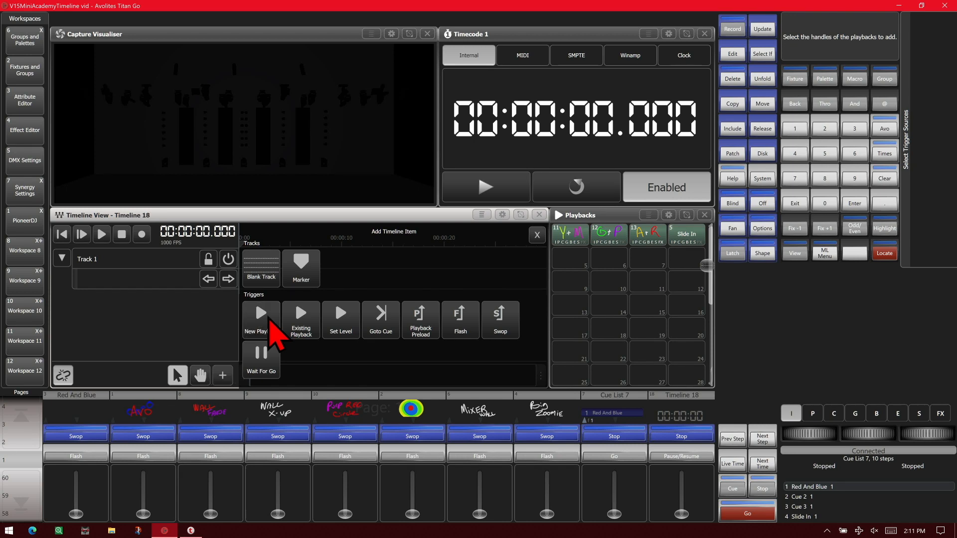
{"action": "left_click", "coordinate": [270, 327]}
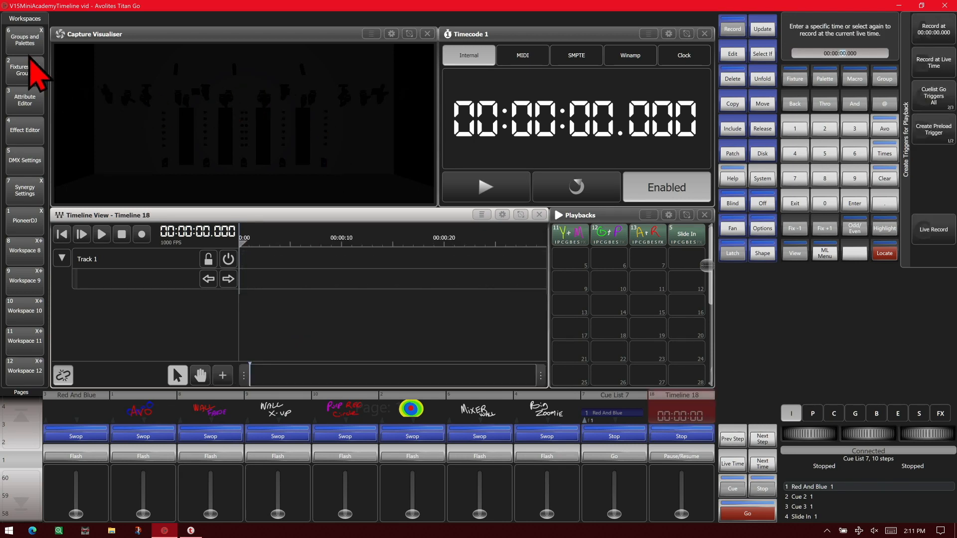
Open the Groups and Palettes workspace to program the look for the new playback
{"action": "left_click", "coordinate": [35, 68]}
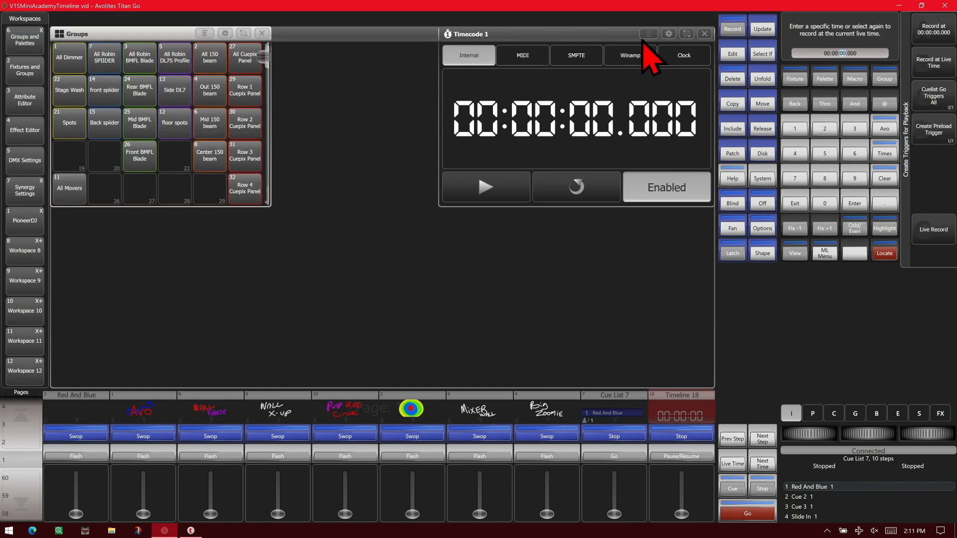
{"action": "left_click", "coordinate": [389, 35]}
{"action": "left_click", "coordinate": [706, 33]}
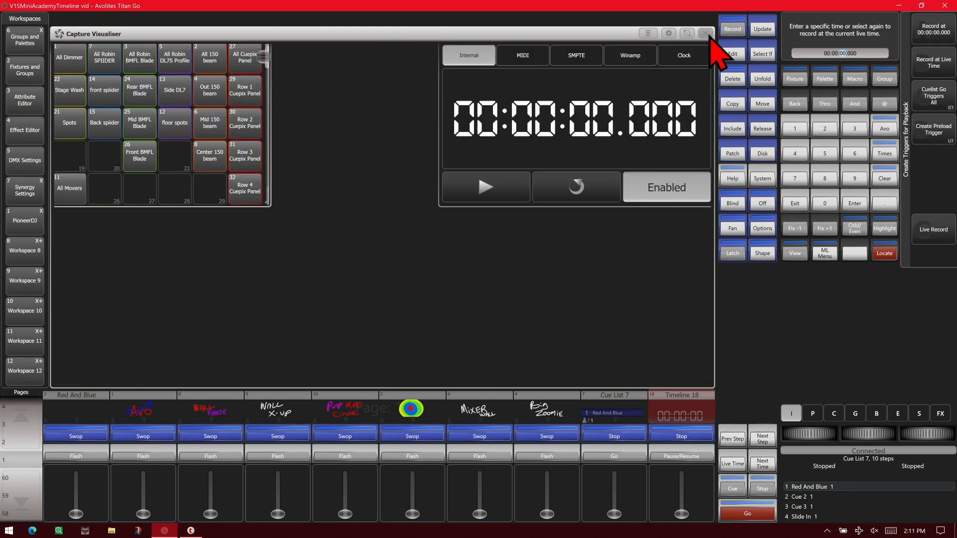
{"action": "left_click", "coordinate": [20, 42]}
Locate the All Robin SPIIDER fixtures and apply the red colour palette and position palette 41
{"action": "left_click", "coordinate": [111, 64]}
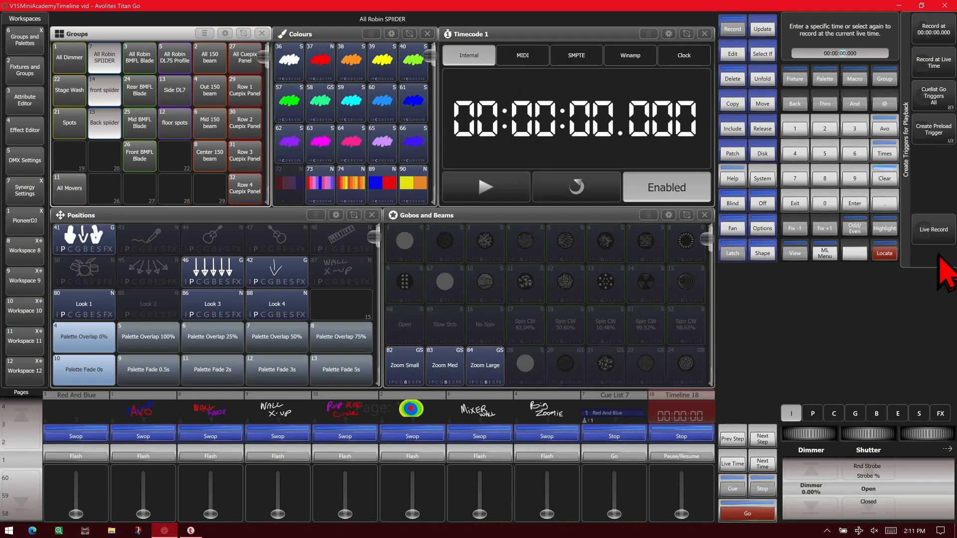
{"action": "left_click", "coordinate": [892, 252]}
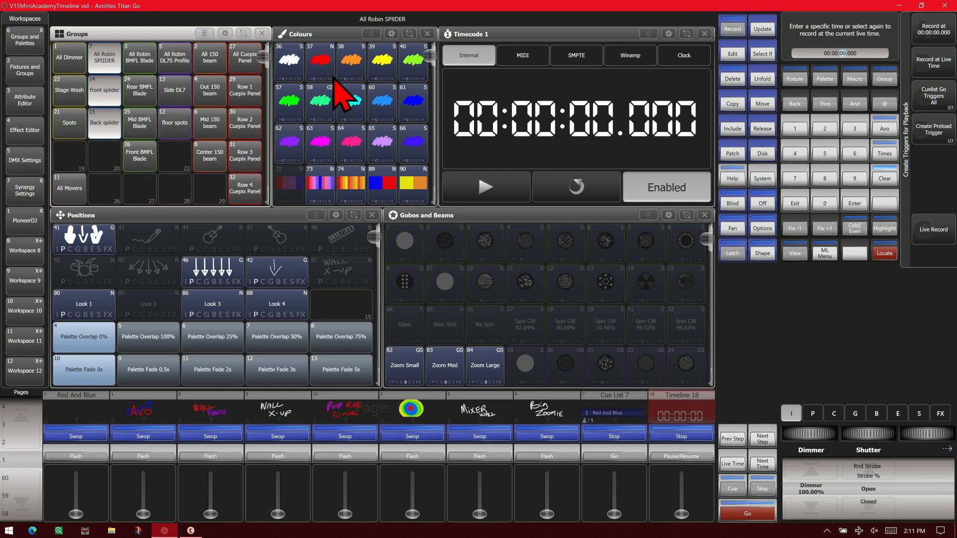
{"action": "left_click", "coordinate": [332, 75]}
{"action": "left_click", "coordinate": [64, 241]}
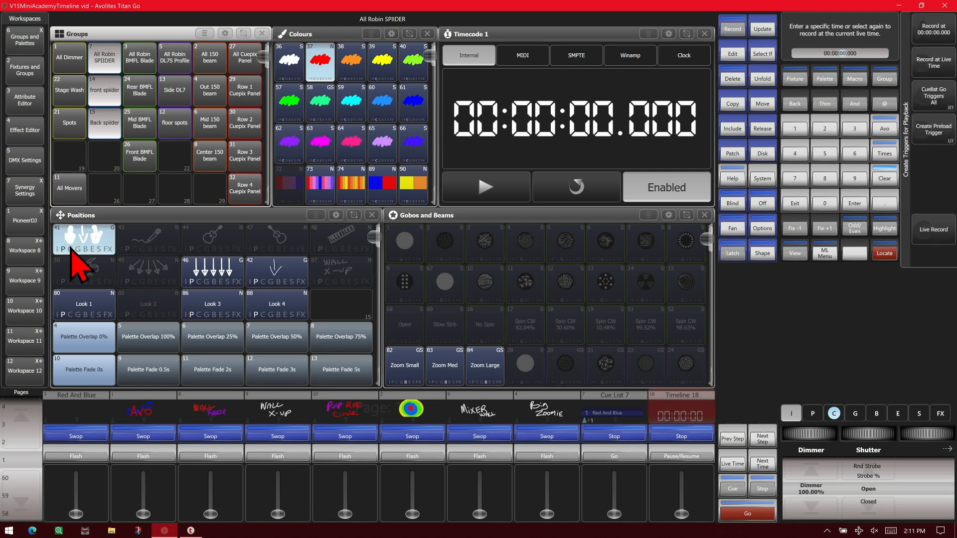
Locate the All Robin BMFL Blade fixtures and apply blue colour palette 91 and the Look 3 palette
{"action": "left_click", "coordinate": [145, 61]}
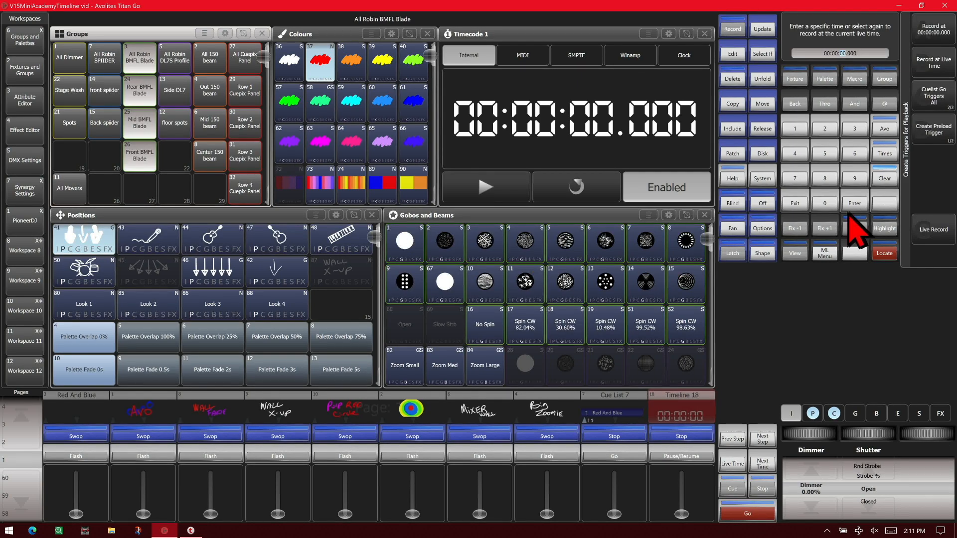
{"action": "left_click", "coordinate": [885, 253]}
{"action": "left_click", "coordinate": [885, 254]}
{"action": "left_click", "coordinate": [413, 102]}
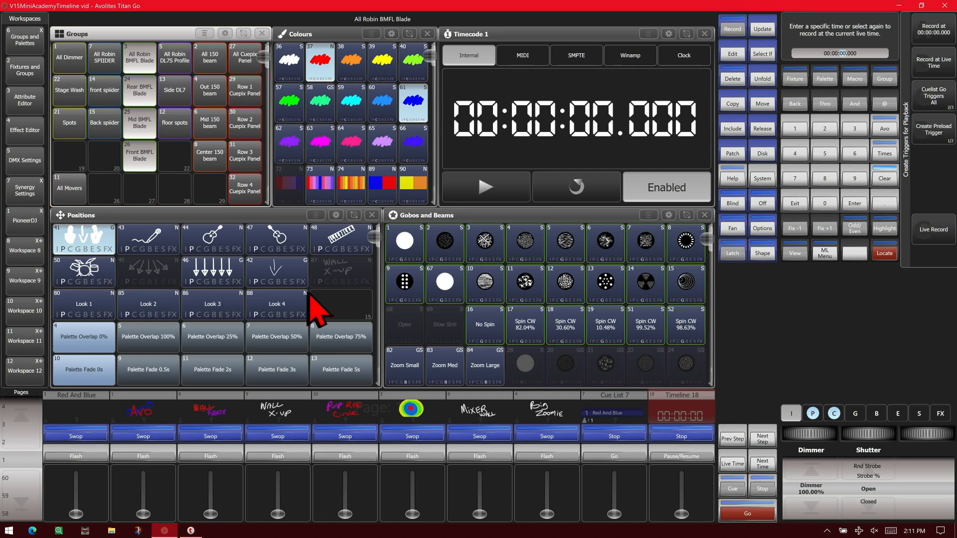
{"action": "left_click", "coordinate": [209, 302]}
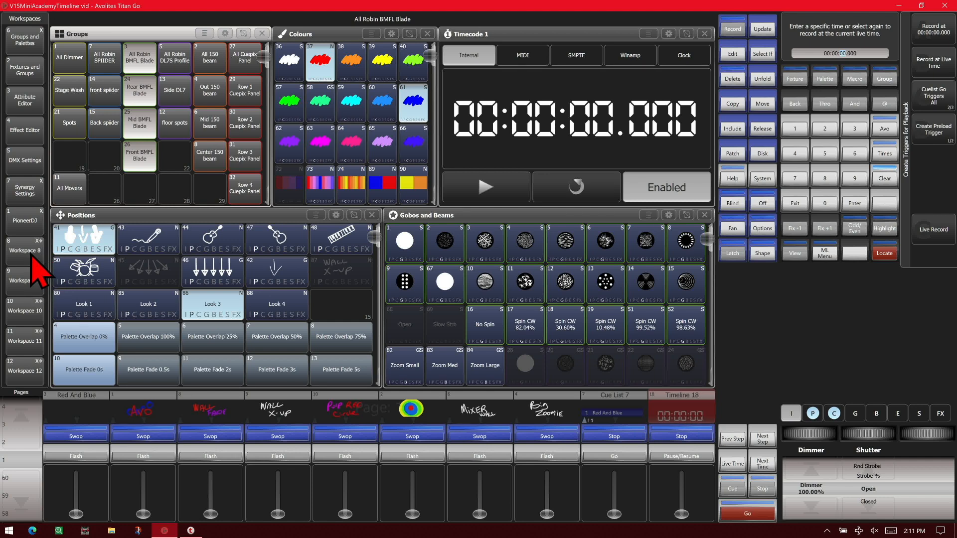
Bring up the Capture Visualiser and locate the All 150 beam group with the Zoom Small and WALL X-UP palettes
{"action": "left_click", "coordinate": [38, 279]}
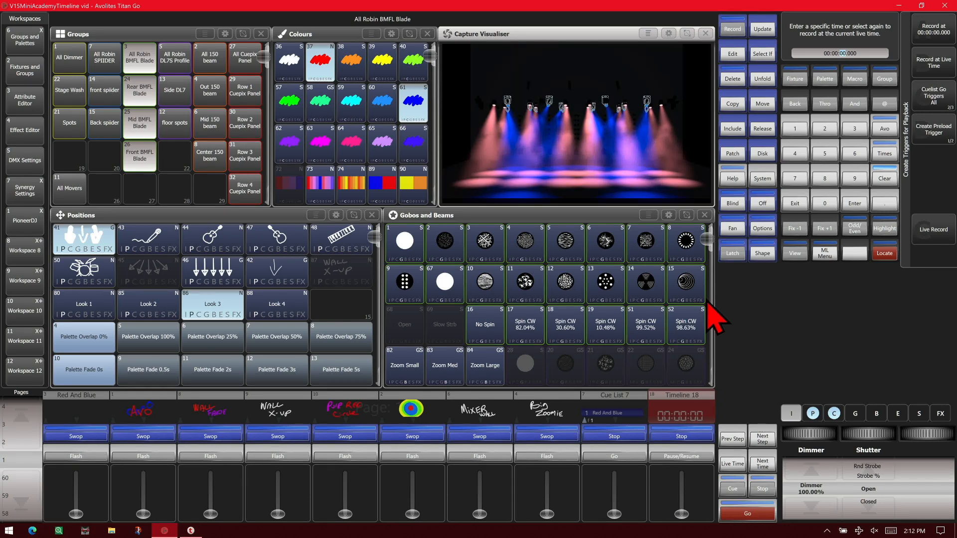
{"action": "left_click", "coordinate": [209, 76]}
{"action": "left_click", "coordinate": [884, 253]}
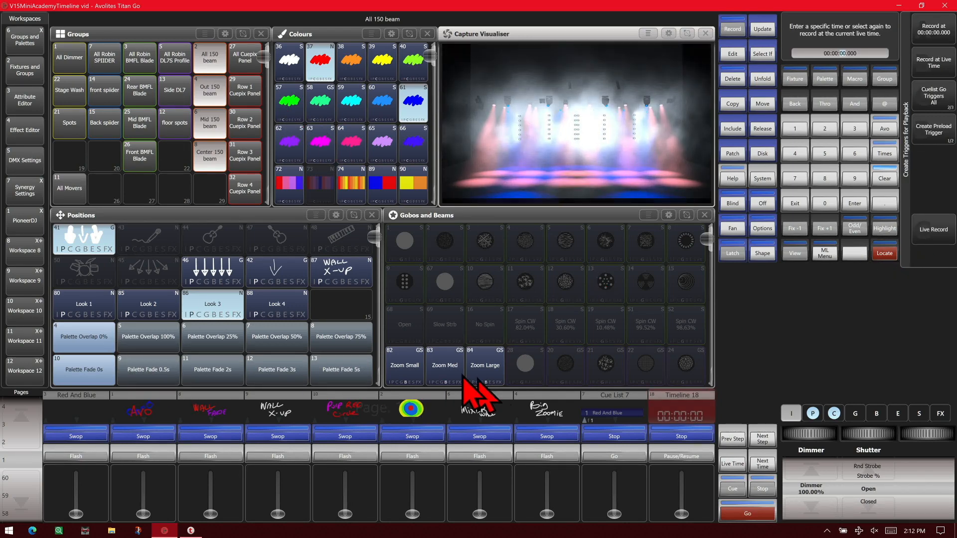
{"action": "left_click", "coordinate": [402, 377]}
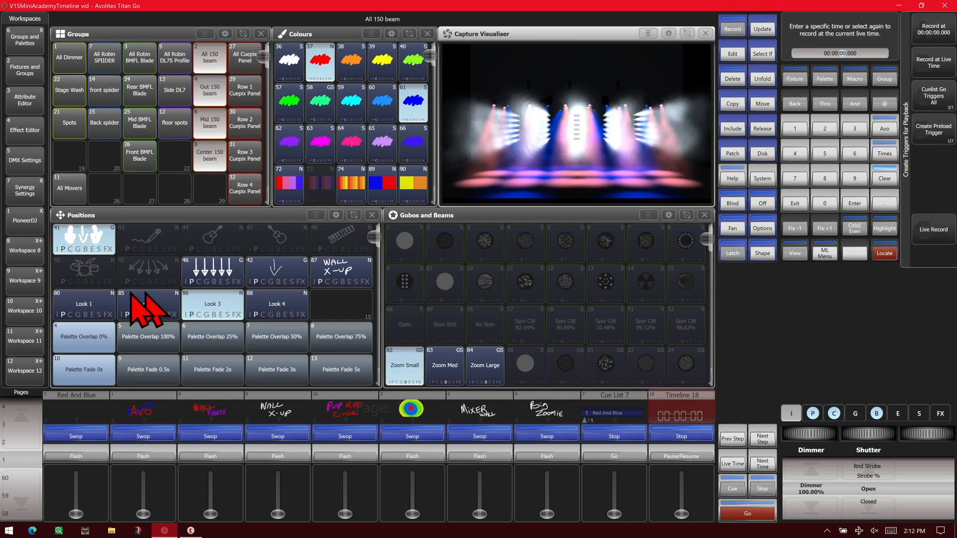
{"action": "left_click", "coordinate": [342, 273]}
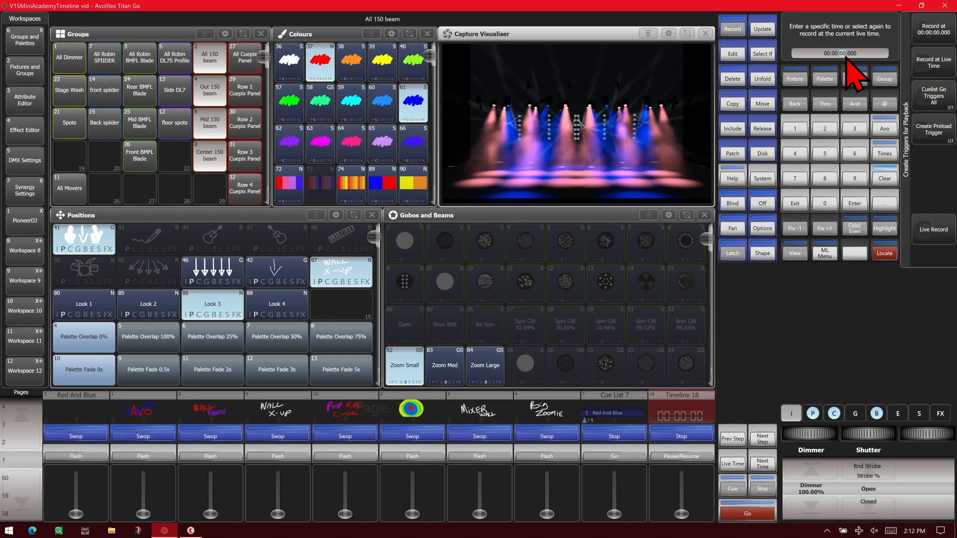
Record the look as a playback trigger at 00:00:02.000, return to the timeline workspace and clear the programmer
{"action": "left_click", "coordinate": [827, 134]}
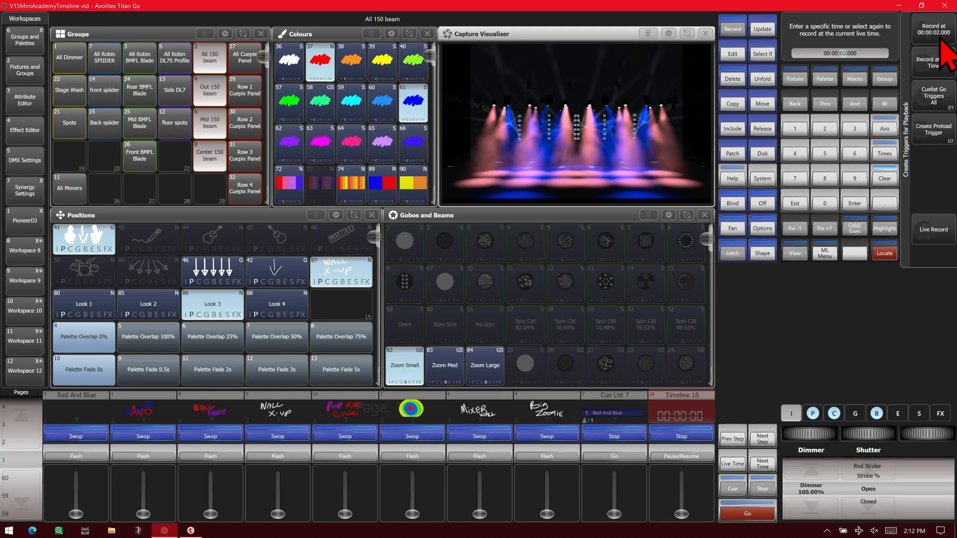
{"action": "left_click", "coordinate": [920, 31]}
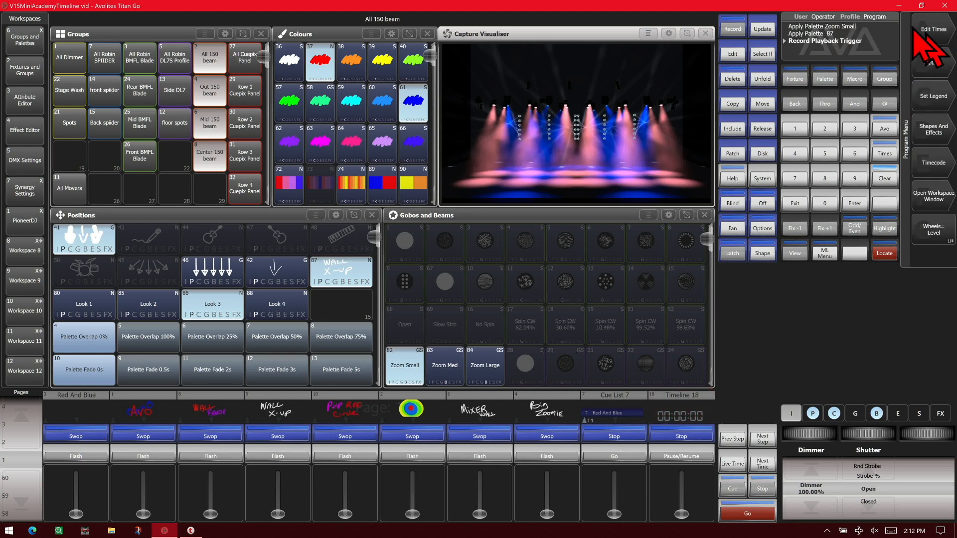
{"action": "left_click", "coordinate": [15, 343]}
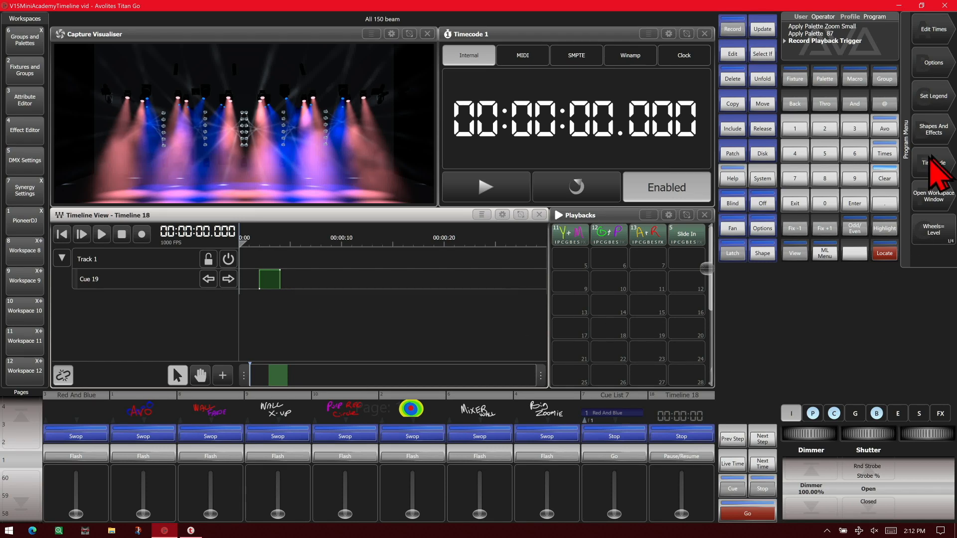
{"action": "left_click", "coordinate": [887, 178]}
{"action": "left_click", "coordinate": [887, 177]}
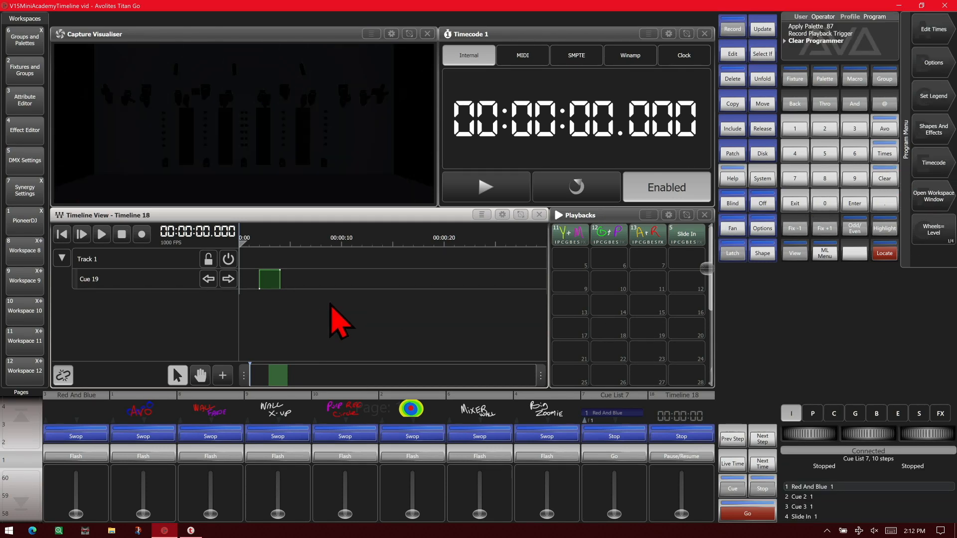
Move the recorded cue's end trigger to about 00:00:15.487 and give its start trigger a fade of about 1.76
{"action": "left_click", "coordinate": [272, 264]}
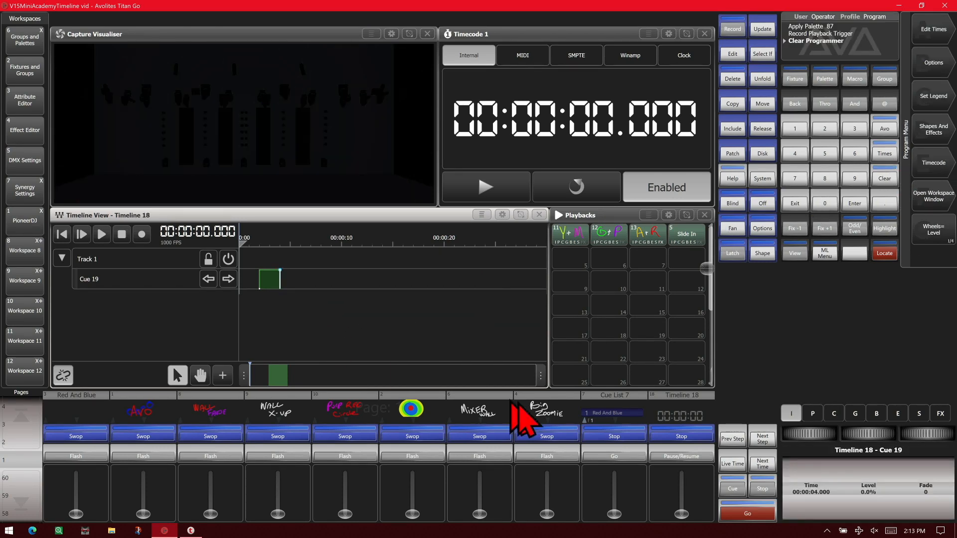
{"action": "left_click_drag", "start_coordinate": [811, 429], "coordinate": [834, 430]}
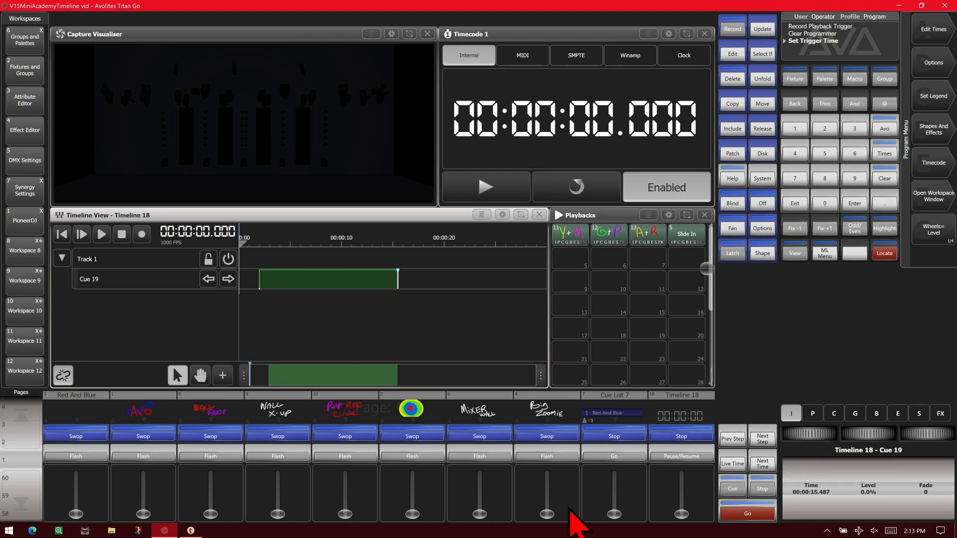
{"action": "left_click", "coordinate": [258, 279]}
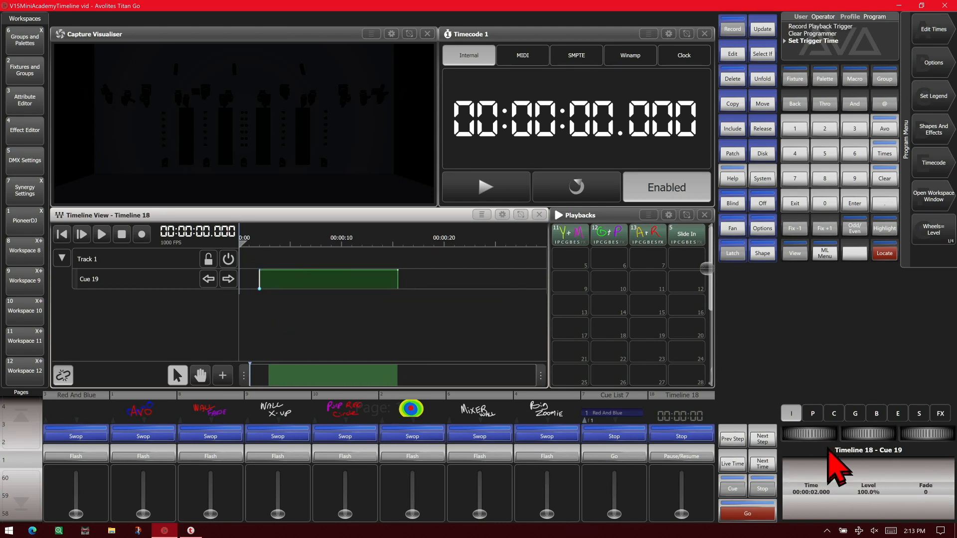
{"action": "left_click_drag", "start_coordinate": [927, 433], "coordinate": [956, 433]}
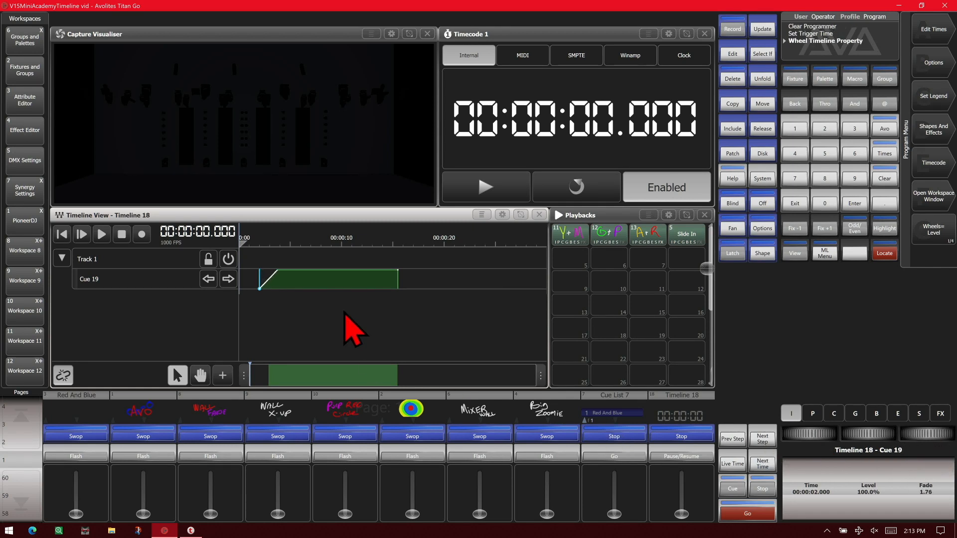
Give the cue's end trigger a fade of about 3.8 and lower the cue's level to about 67.4%
{"action": "left_click", "coordinate": [399, 270]}
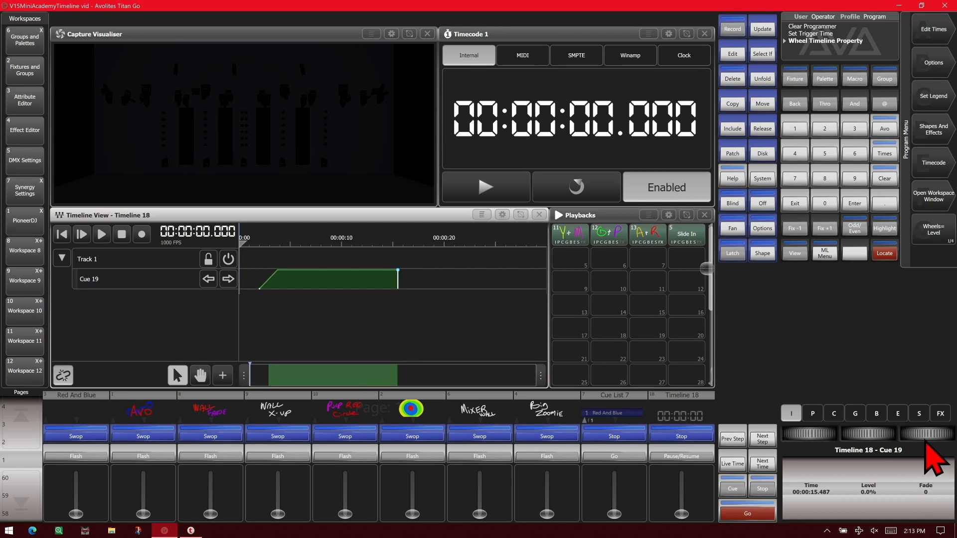
{"action": "left_click_drag", "start_coordinate": [929, 432], "coordinate": [956, 432]}
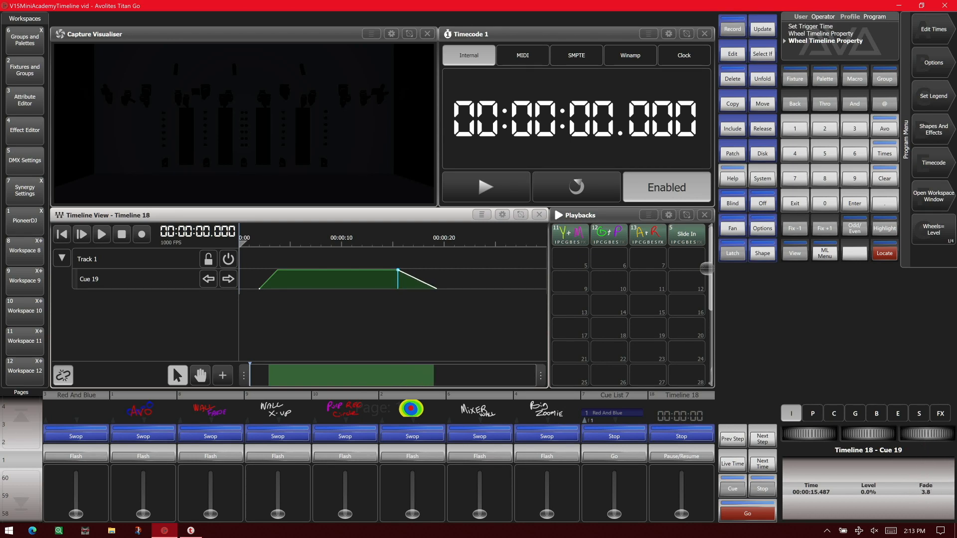
{"action": "left_click_drag", "start_coordinate": [467, 324], "coordinate": [245, 257]}
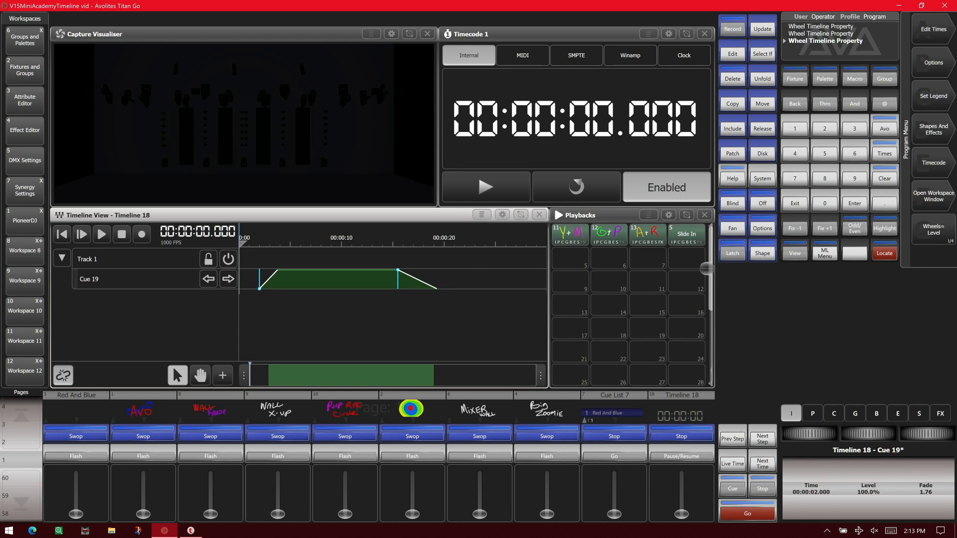
{"action": "left_click_drag", "start_coordinate": [890, 434], "coordinate": [877, 433]}
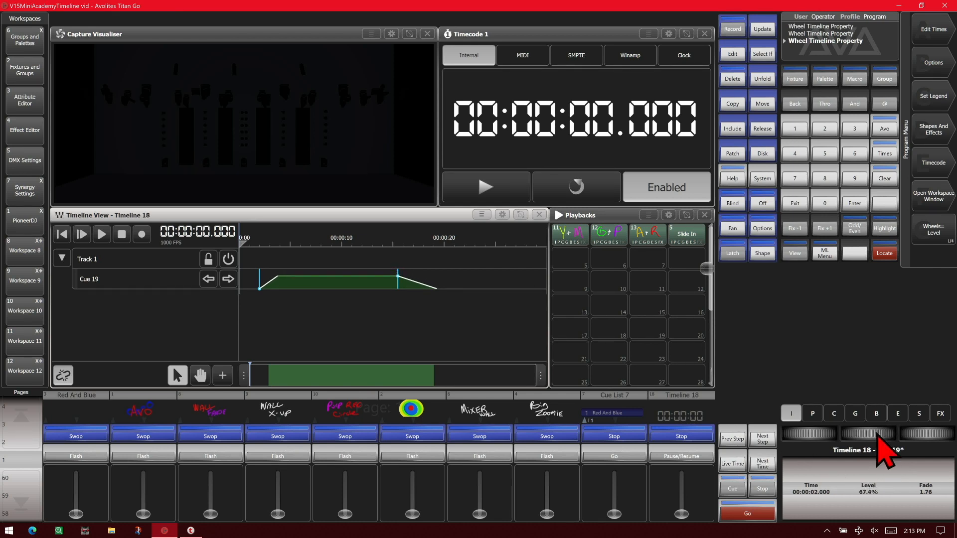
{"action": "left_click", "coordinate": [404, 322]}
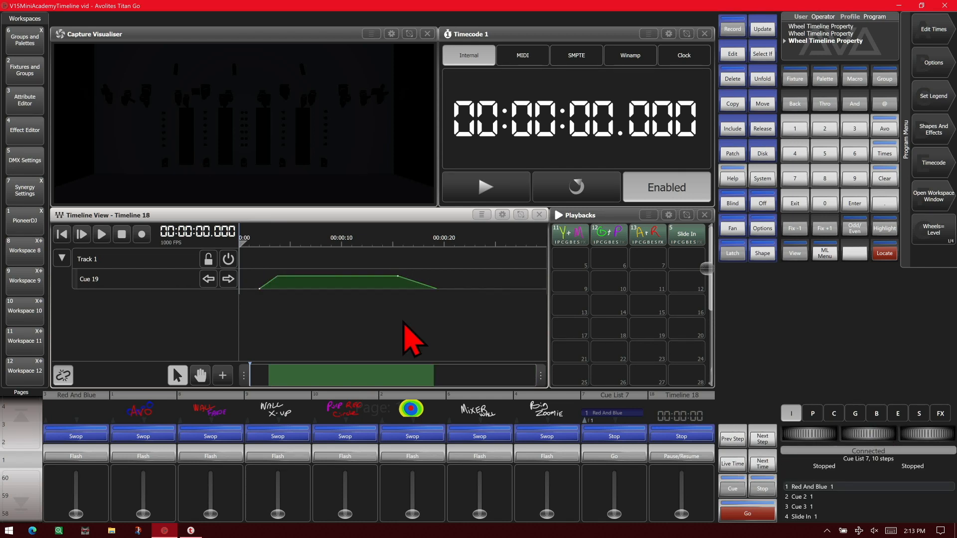
Add the existing playback with the multicoloured circle legend to the timeline, referenced at 00:00:05.000
{"action": "left_click", "coordinate": [223, 375]}
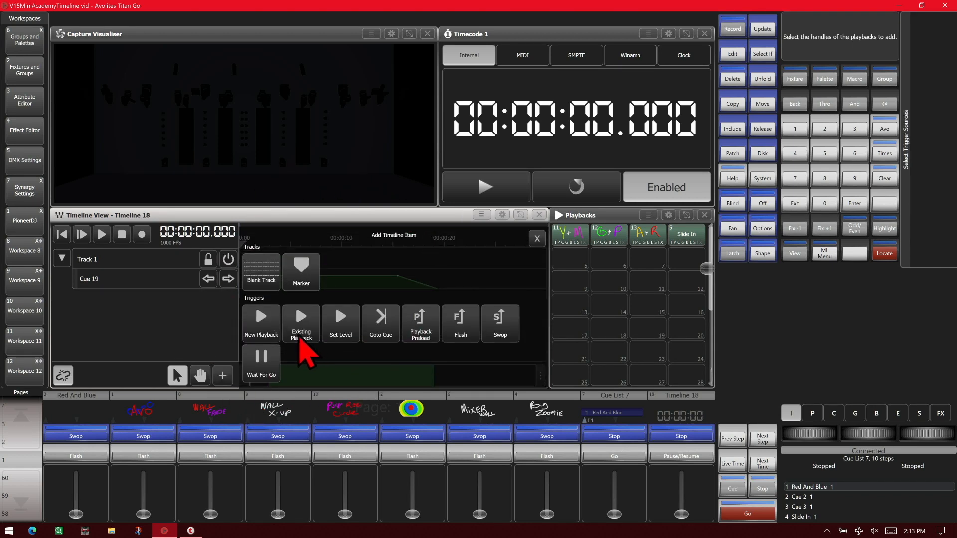
{"action": "left_click", "coordinate": [299, 338]}
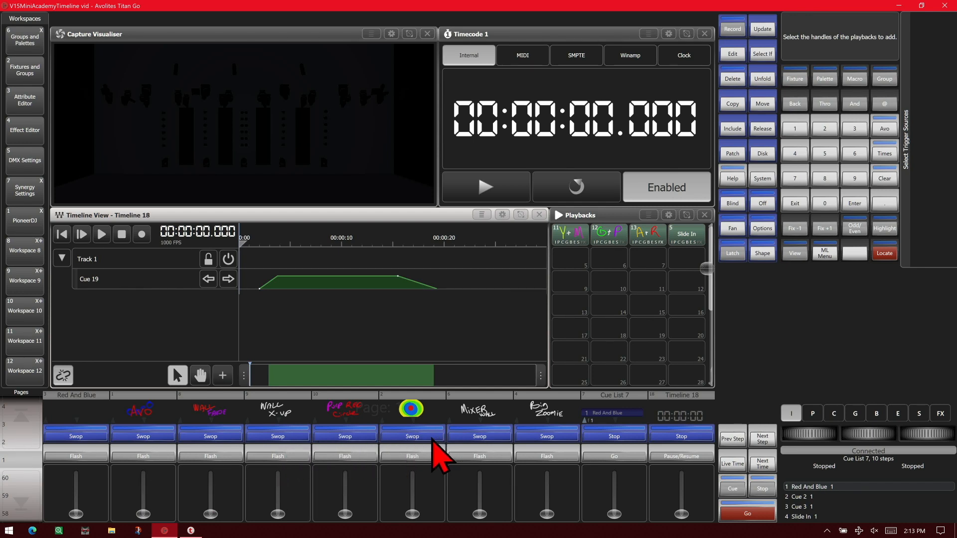
{"action": "left_click", "coordinate": [432, 439]}
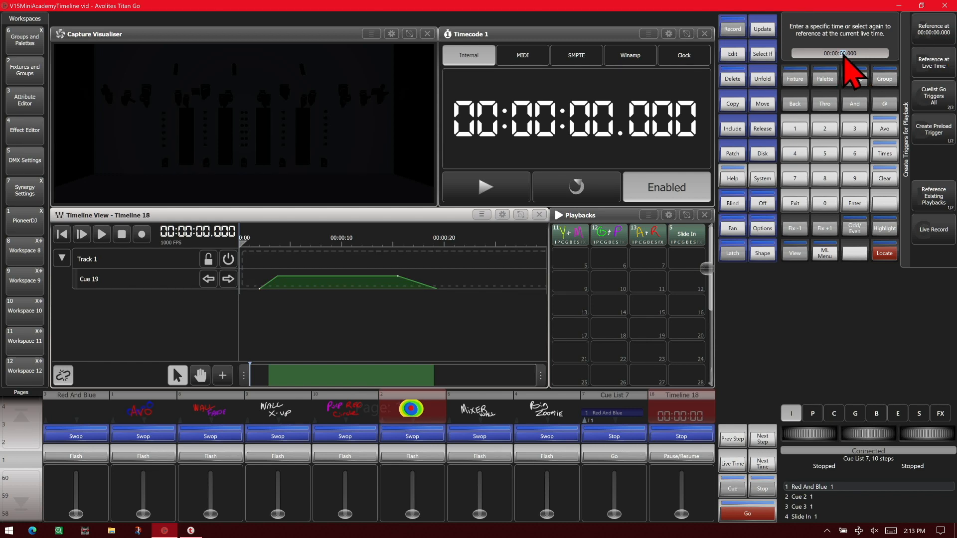
{"action": "left_click", "coordinate": [825, 154]}
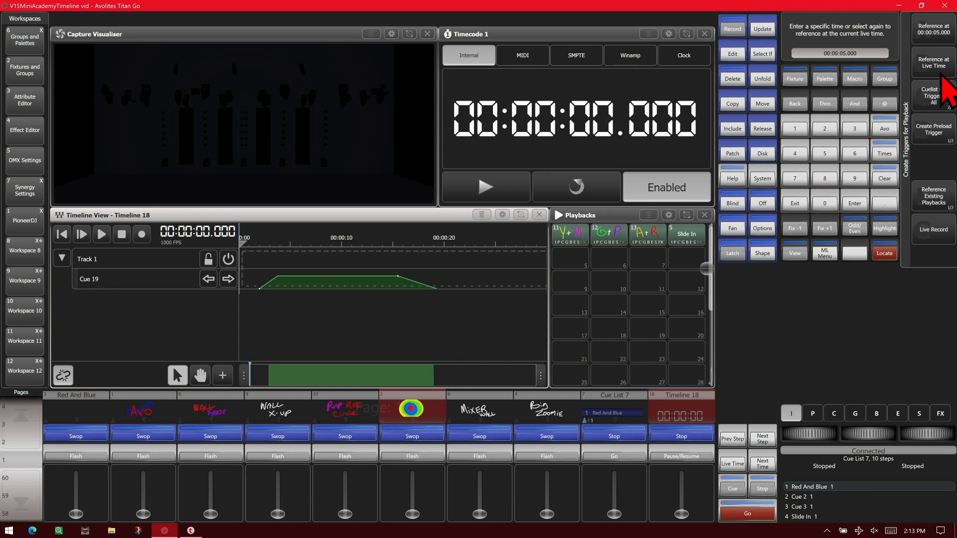
{"action": "left_click", "coordinate": [941, 34]}
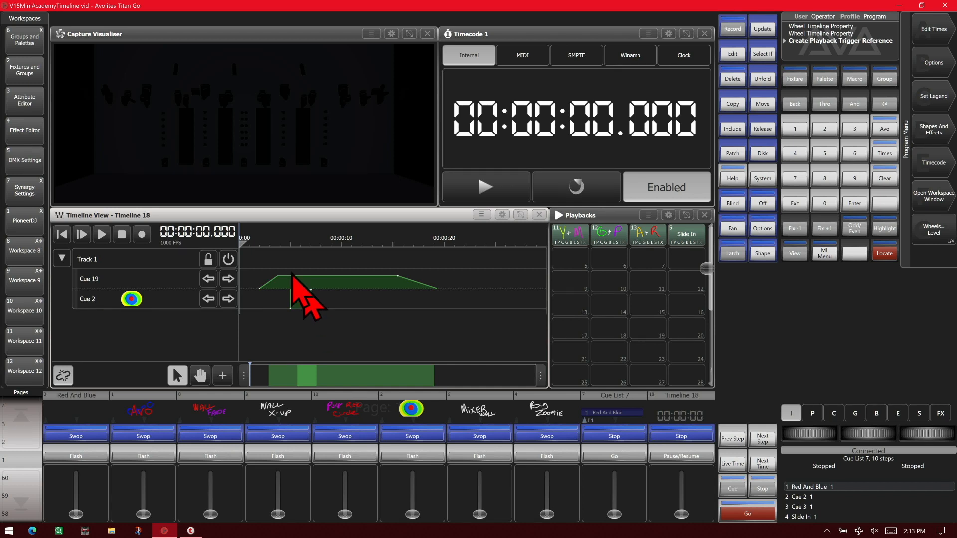
Pause the running timeline at about 00:00:13.427 and add the existing Cue 10 playback at the live time
{"action": "left_click", "coordinate": [217, 378]}
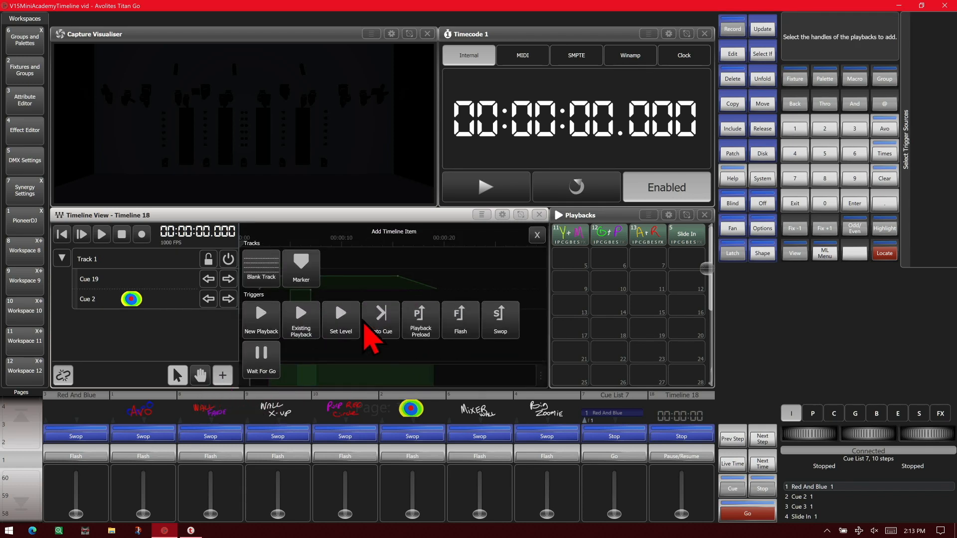
{"action": "left_click", "coordinate": [222, 375]}
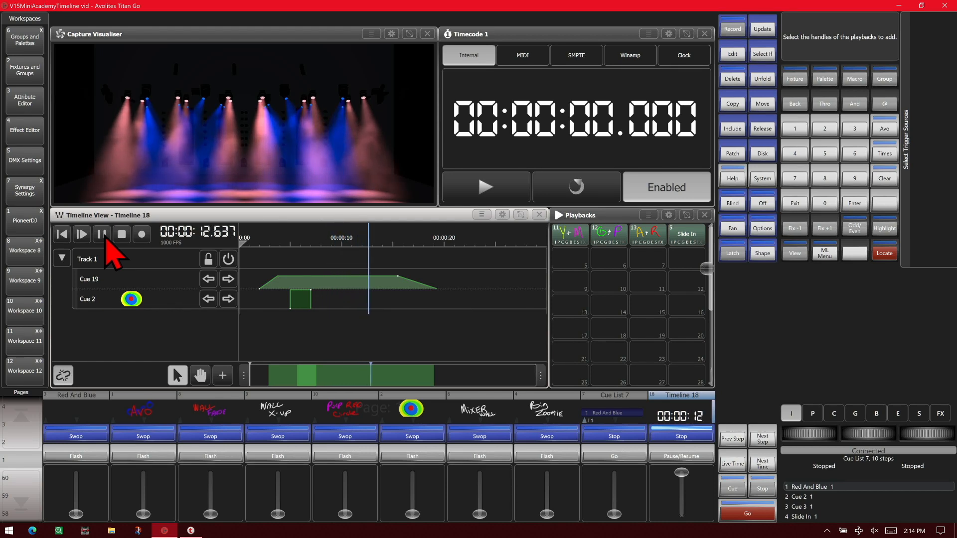
{"action": "left_click", "coordinate": [105, 240]}
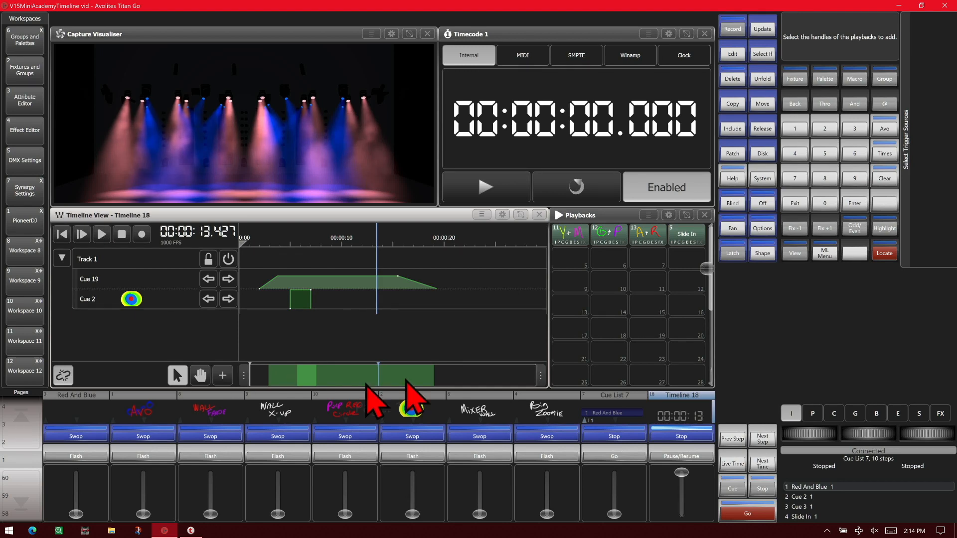
{"action": "left_click", "coordinate": [224, 380]}
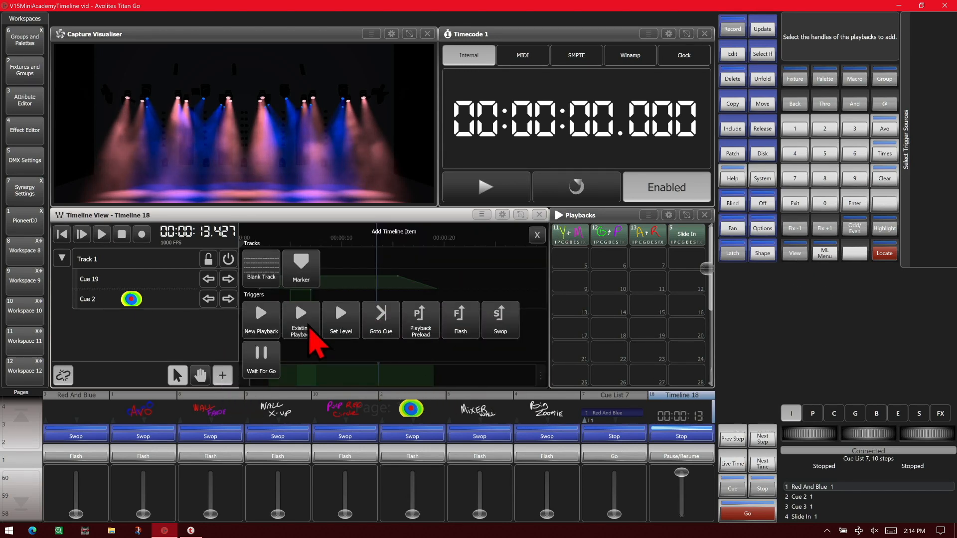
{"action": "left_click", "coordinate": [356, 435]}
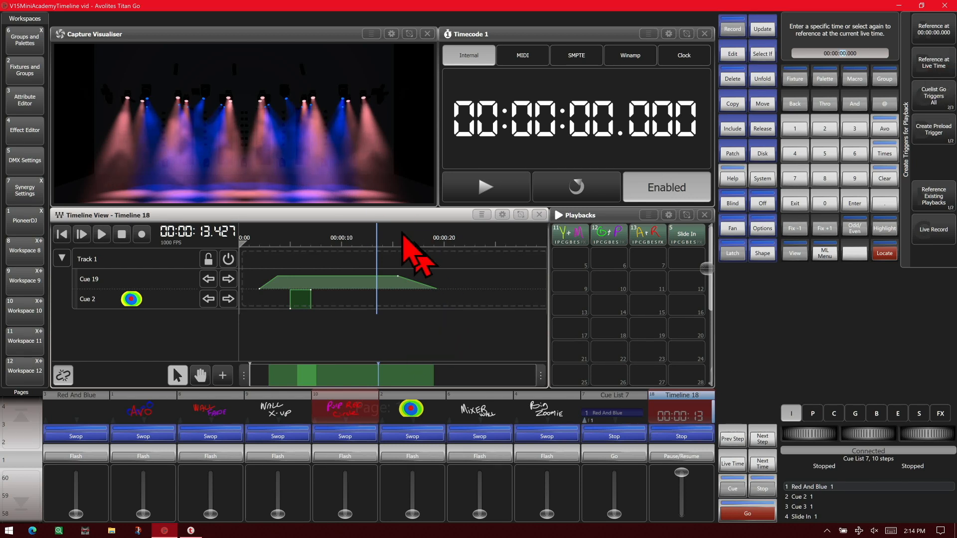
{"action": "left_click", "coordinate": [928, 65]}
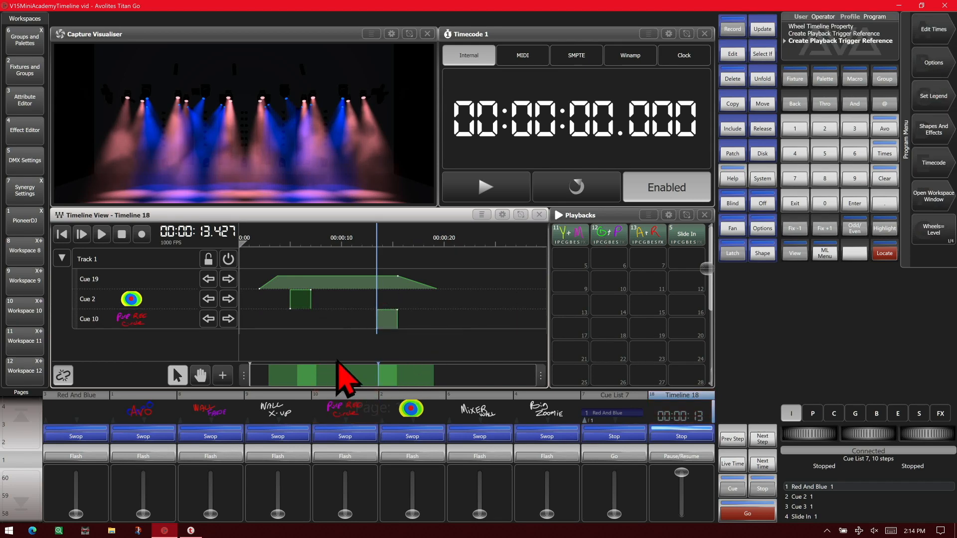
Add a Goto Cue trigger for Cue List 7 that targets Cue 7, referenced at 00:01:00.000
{"action": "left_click", "coordinate": [223, 378]}
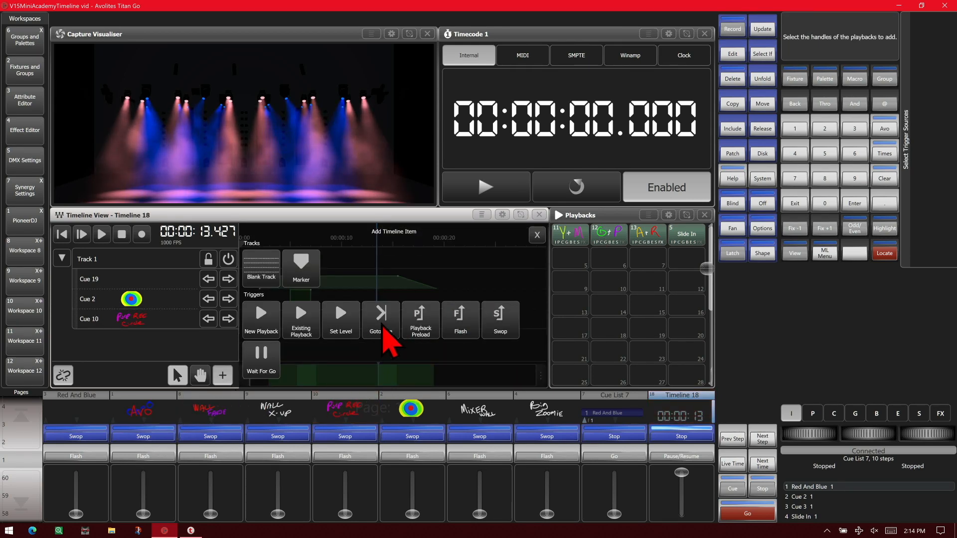
{"action": "left_click", "coordinate": [384, 329]}
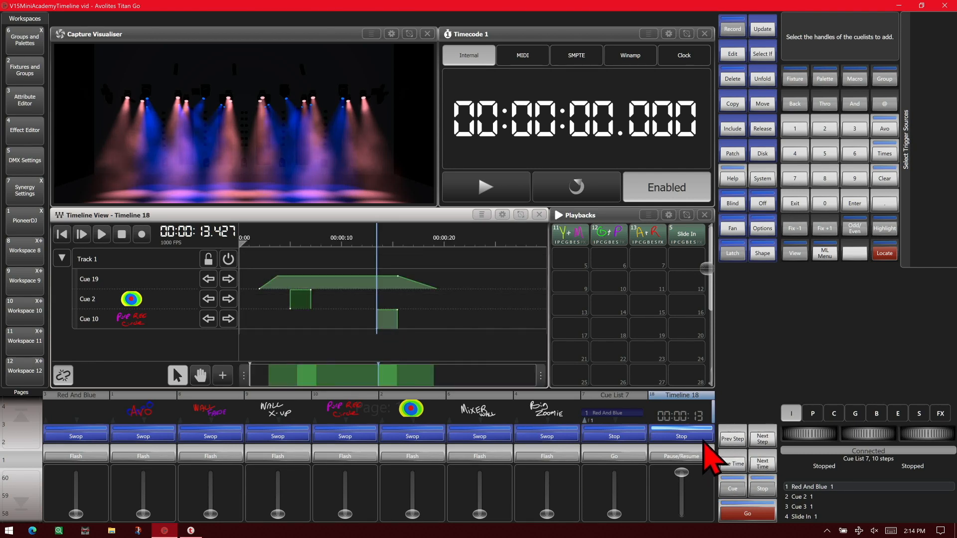
{"action": "left_click", "coordinate": [615, 444]}
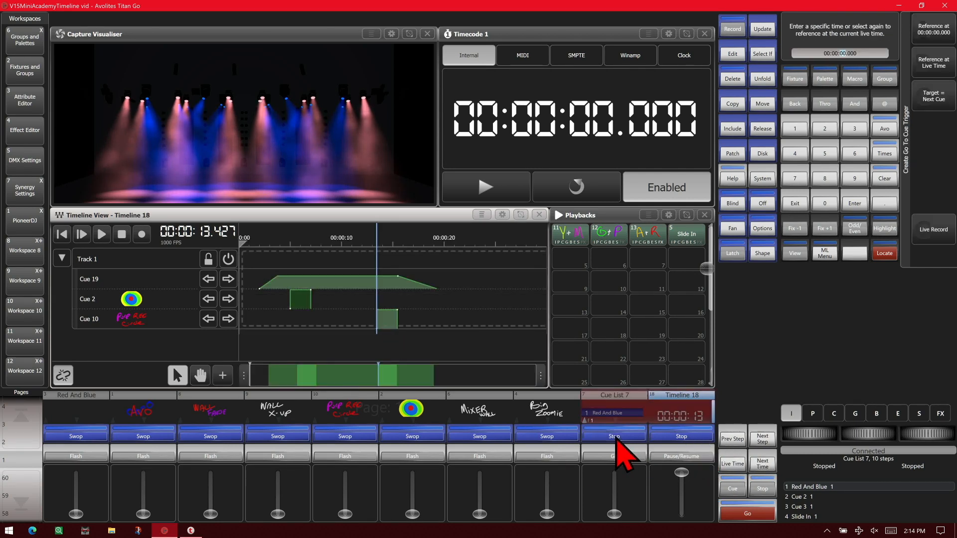
{"action": "left_click", "coordinate": [945, 114]}
{"action": "left_click", "coordinate": [942, 233]}
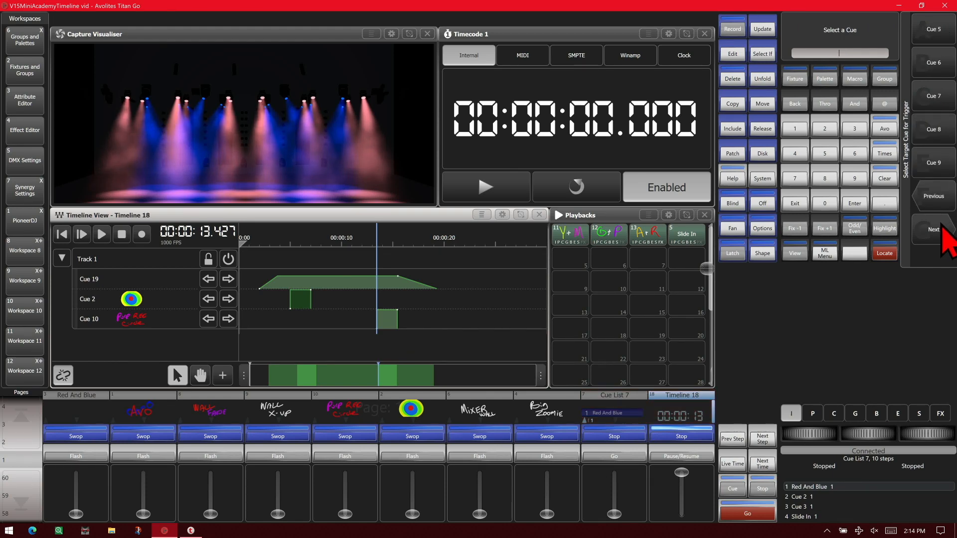
{"action": "left_click", "coordinate": [944, 113]}
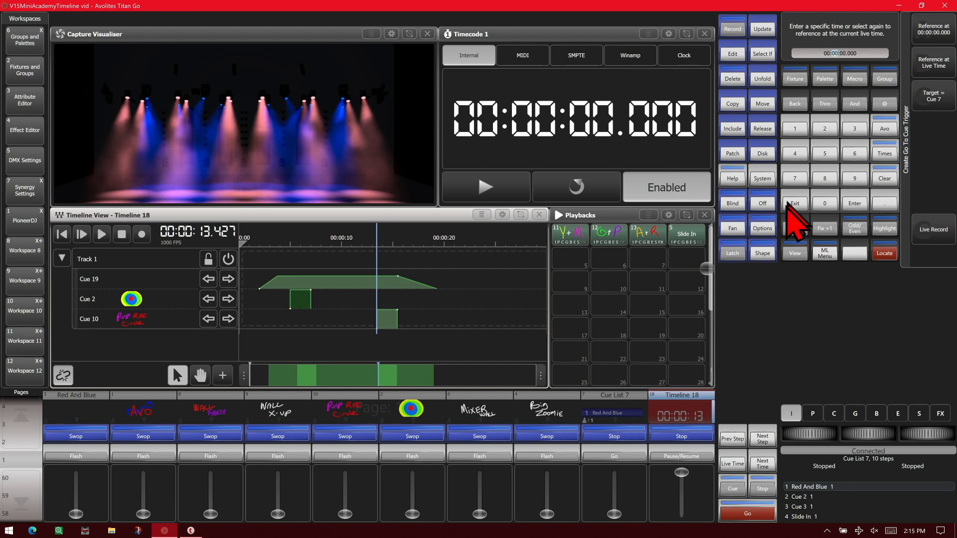
{"action": "left_click", "coordinate": [796, 129]}
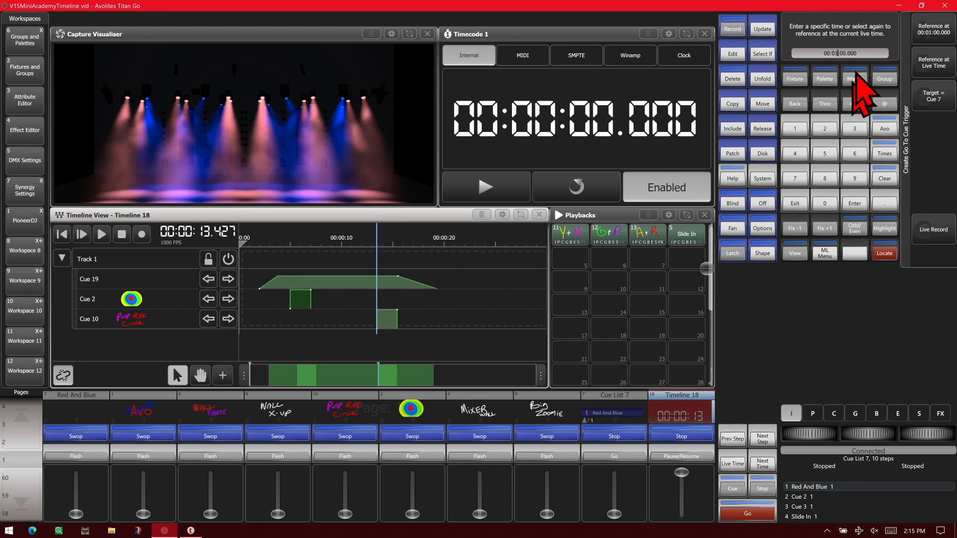
{"action": "left_click", "coordinate": [936, 35]}
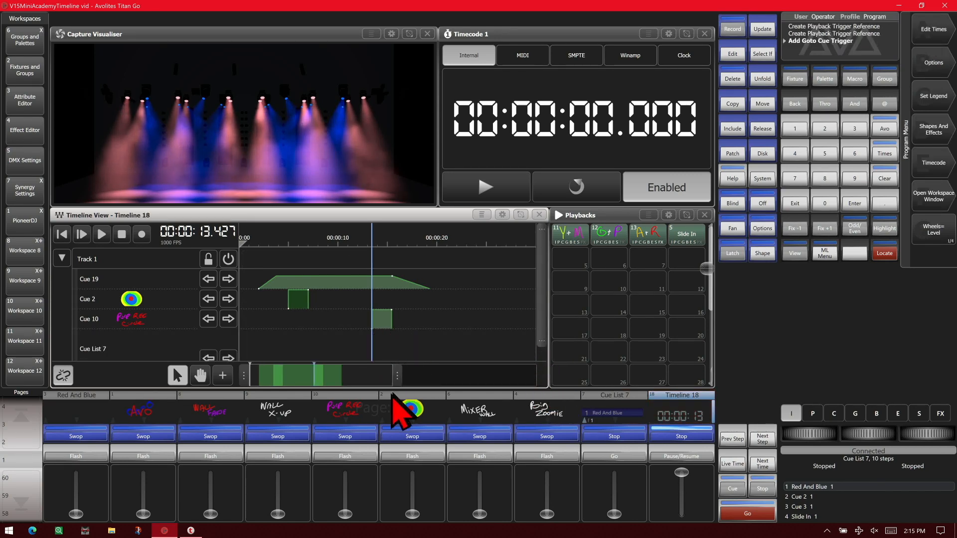
Start a Set Level trigger for Cue List 7 and enter 00:00:50.000 as its reference time
{"action": "scroll", "coordinate": [459, 346], "scroll_direction": "down", "scroll_amount": 2}
{"action": "scroll", "coordinate": [461, 350], "scroll_direction": "down", "scroll_amount": 2}
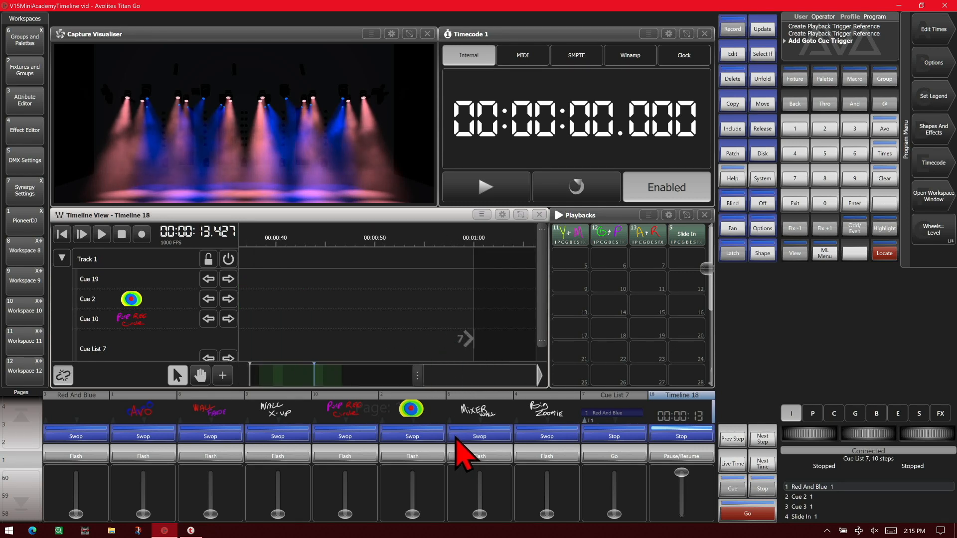
{"action": "scroll", "coordinate": [417, 389], "scroll_direction": "down", "scroll_amount": 1}
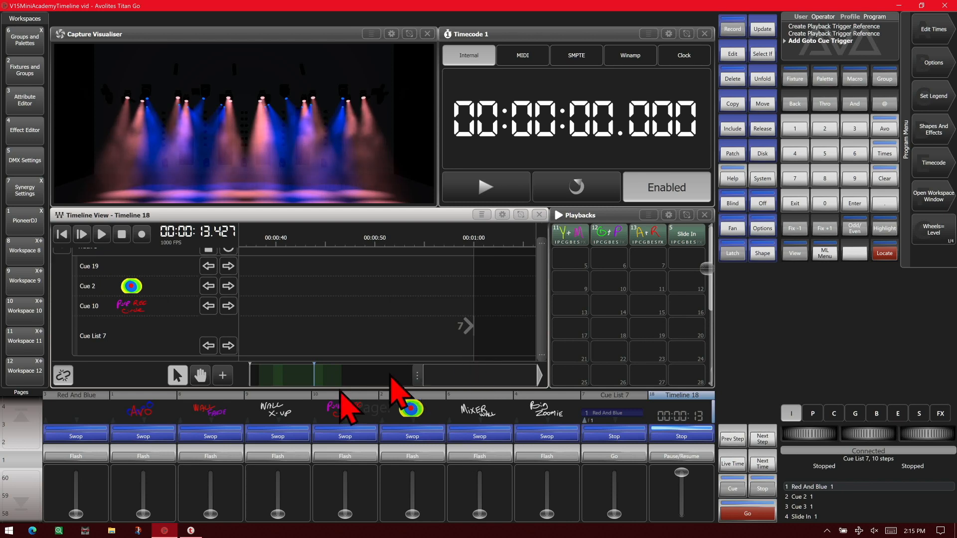
{"action": "left_click", "coordinate": [223, 376]}
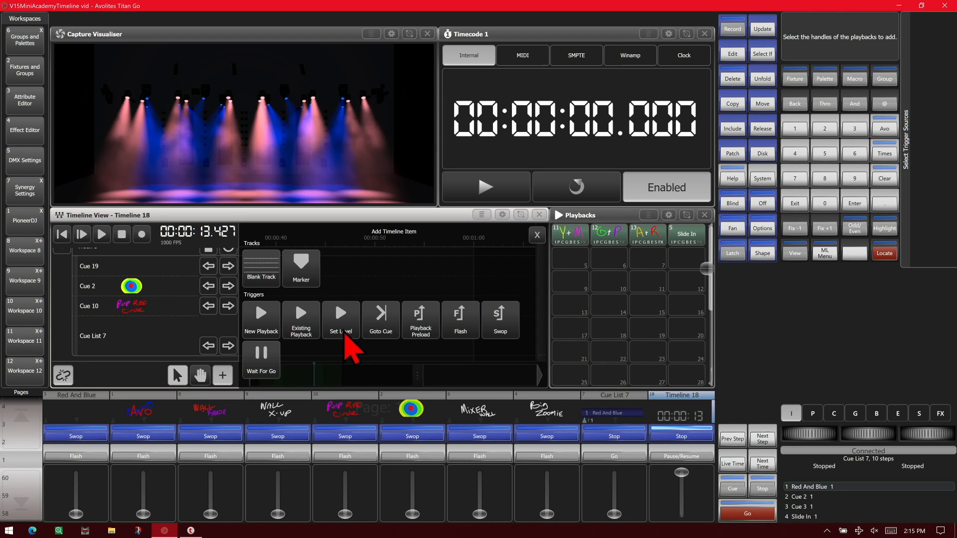
{"action": "left_click", "coordinate": [344, 330]}
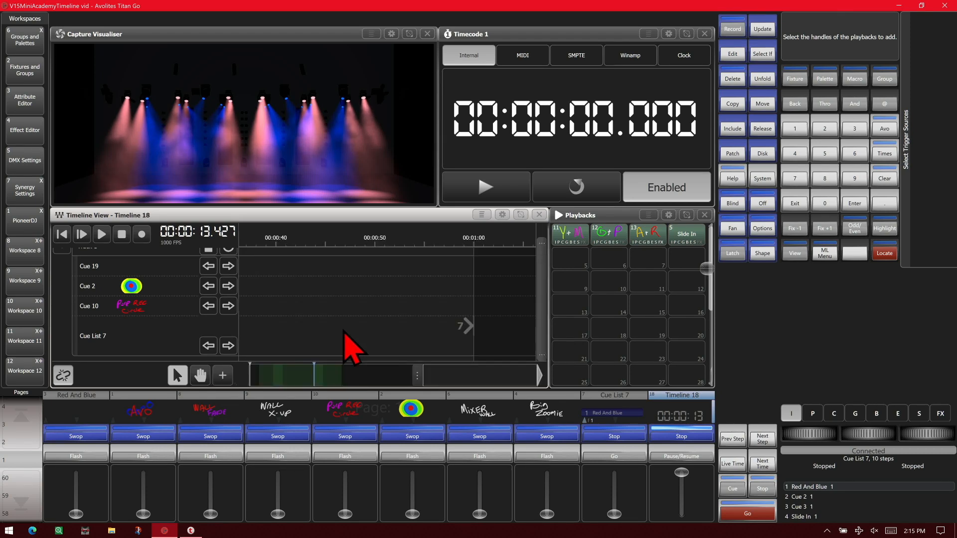
{"action": "left_click", "coordinate": [94, 344]}
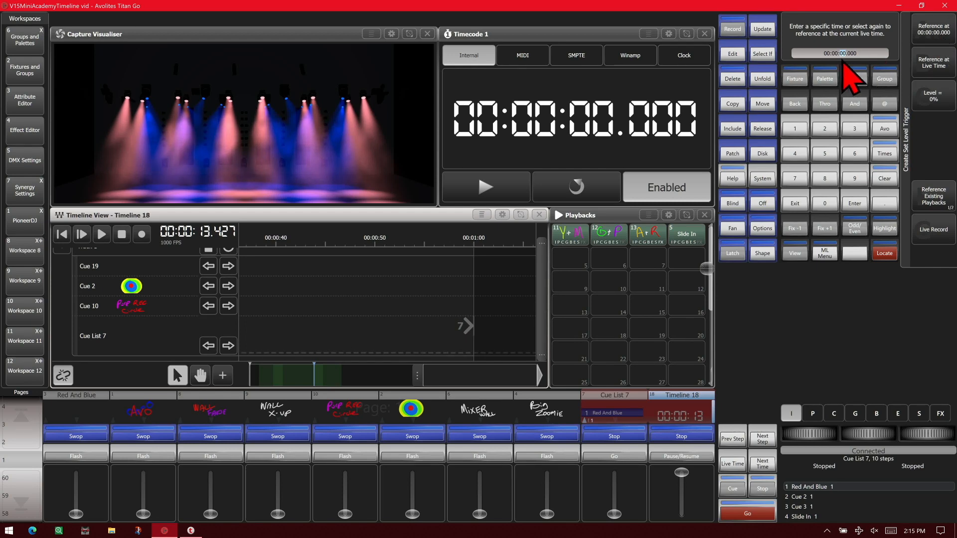
{"action": "left_click", "coordinate": [825, 153]}
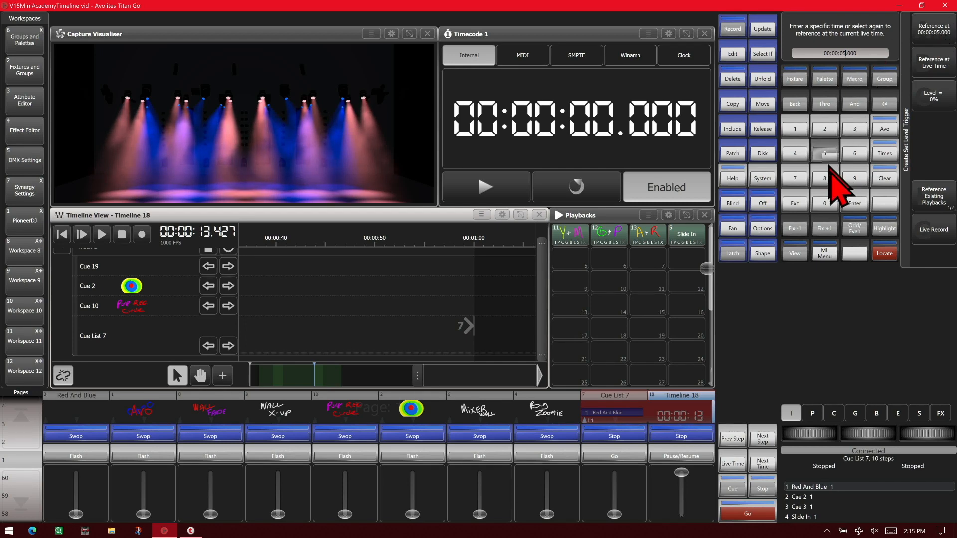
{"action": "left_click", "coordinate": [825, 203]}
{"action": "left_click", "coordinate": [855, 203]}
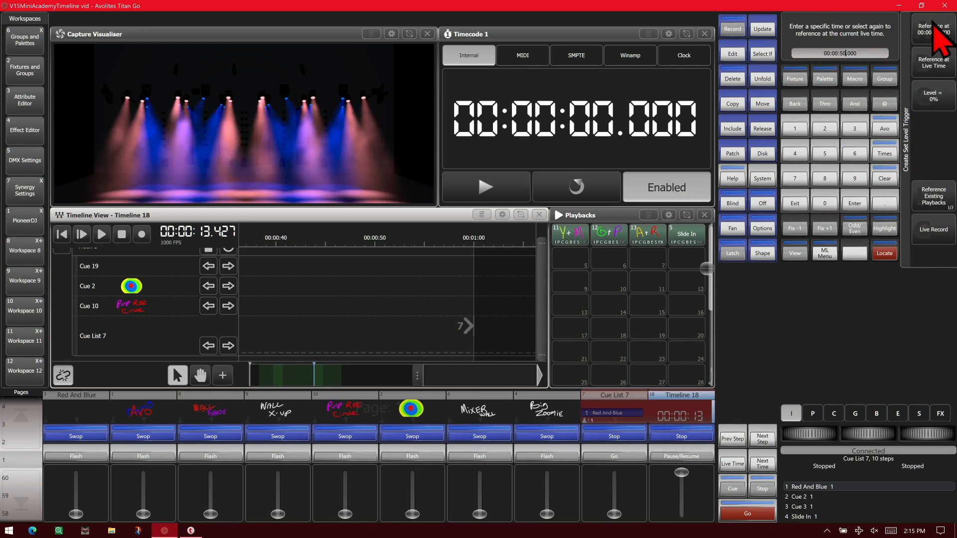
Set the new trigger's level to 50% and place it on the timeline at the entered time
{"action": "left_click", "coordinate": [939, 95]}
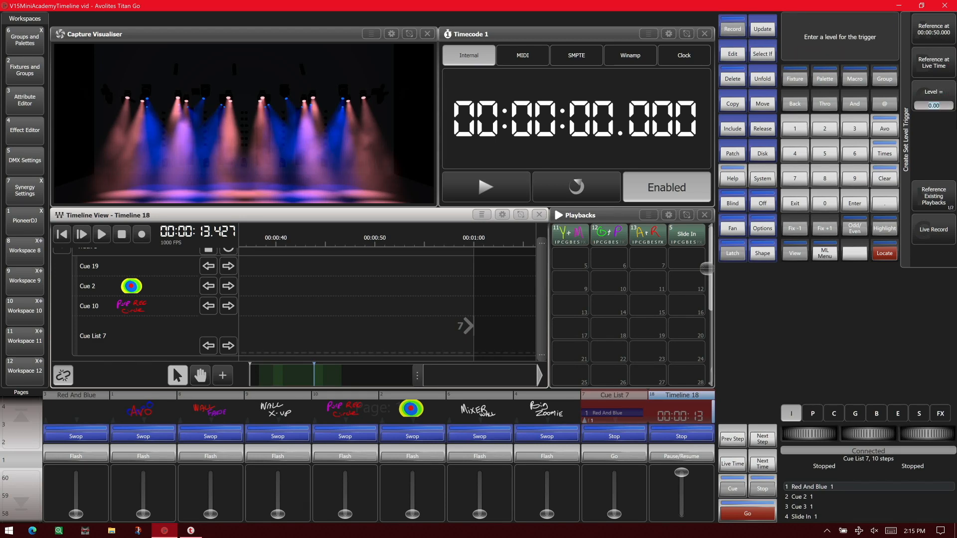
{"action": "left_click", "coordinate": [826, 153]}
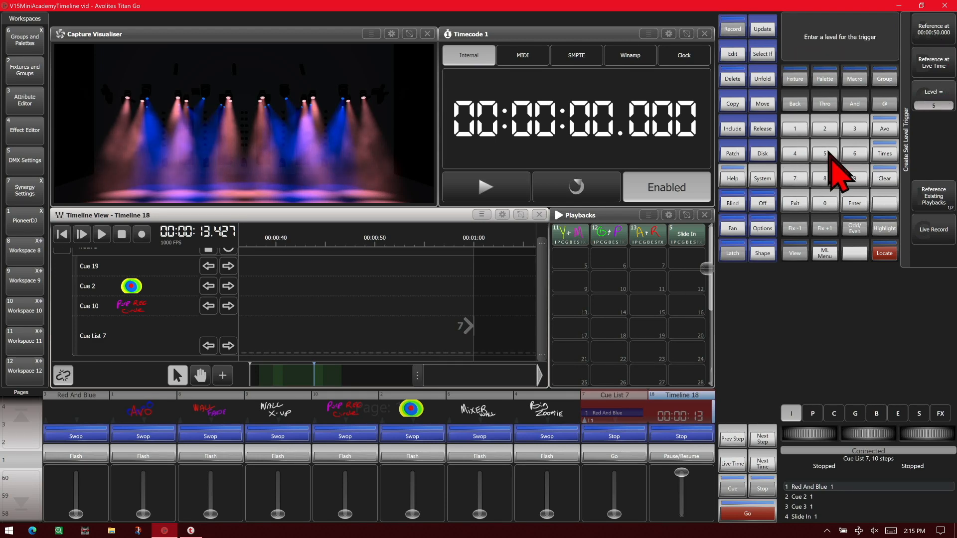
{"action": "left_click", "coordinate": [832, 202]}
{"action": "left_click", "coordinate": [856, 202]}
{"action": "left_click", "coordinate": [855, 204]}
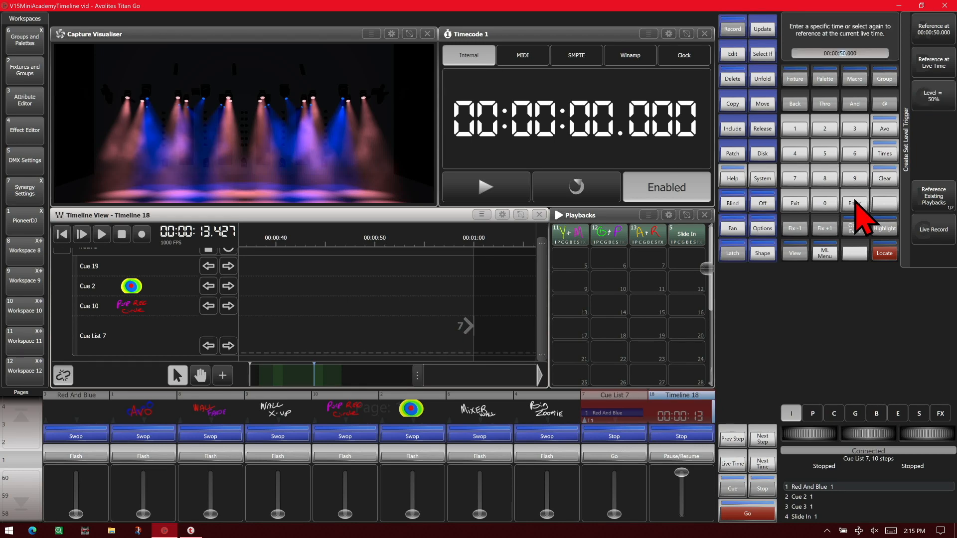
{"action": "left_click", "coordinate": [940, 33]}
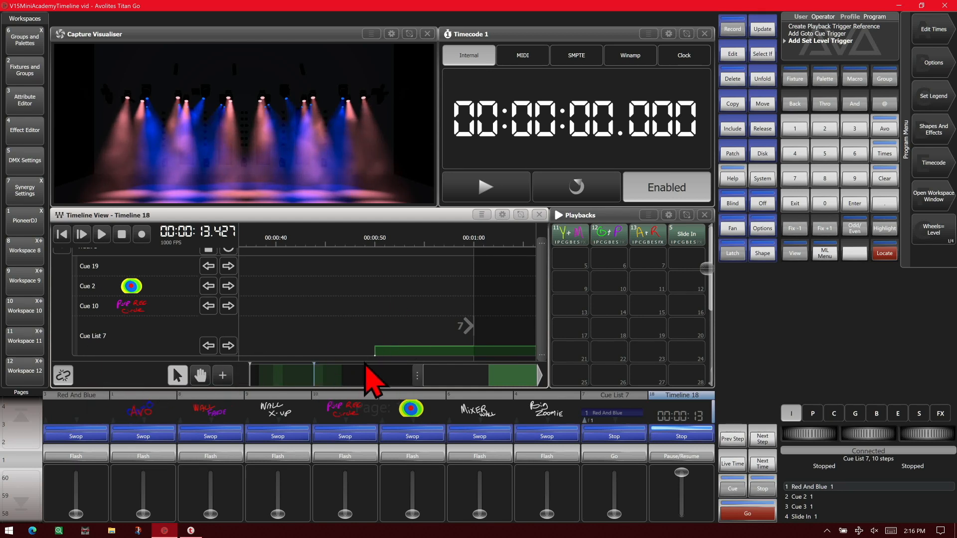
Add a Playback Preload trigger for Cue List 7, referenced at 00:00:45.000
{"action": "left_click", "coordinate": [222, 375]}
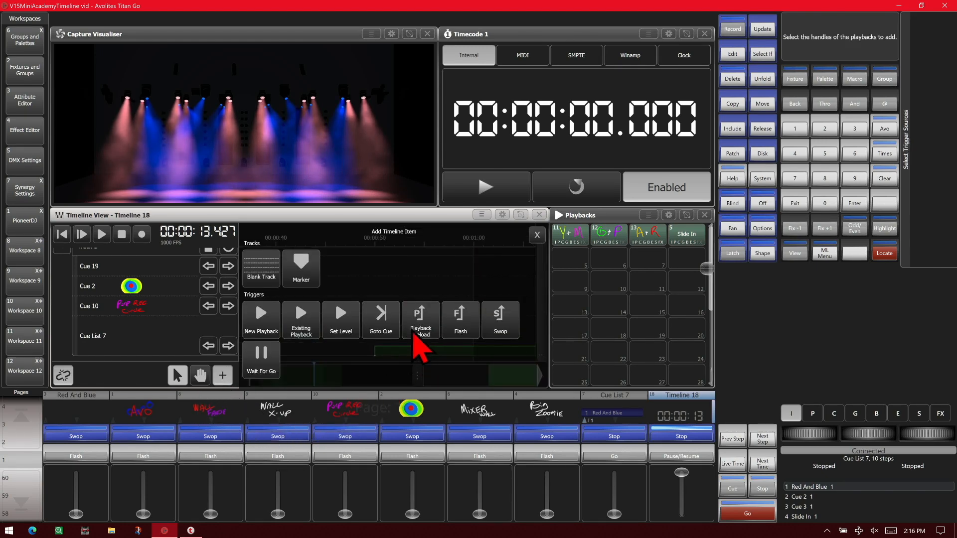
{"action": "left_click", "coordinate": [415, 330]}
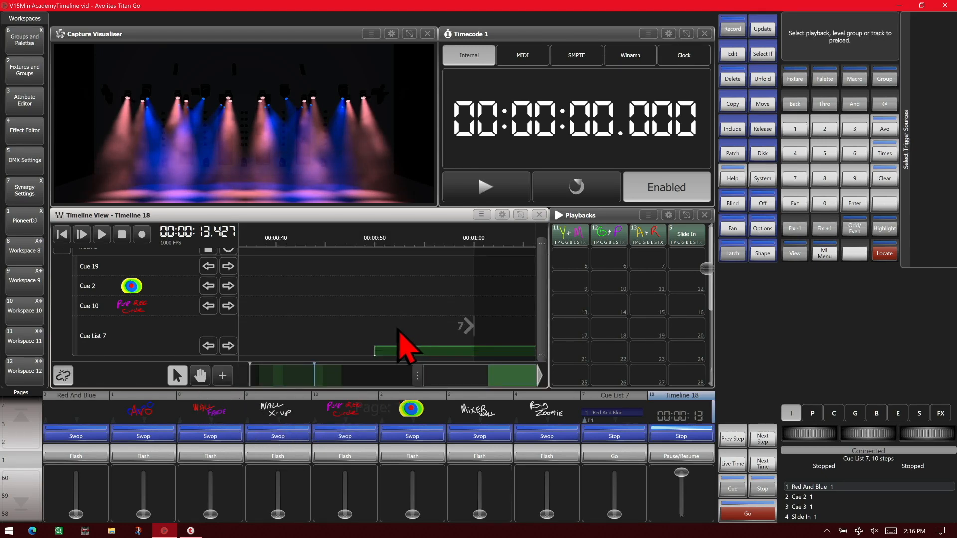
{"action": "left_click", "coordinate": [108, 345]}
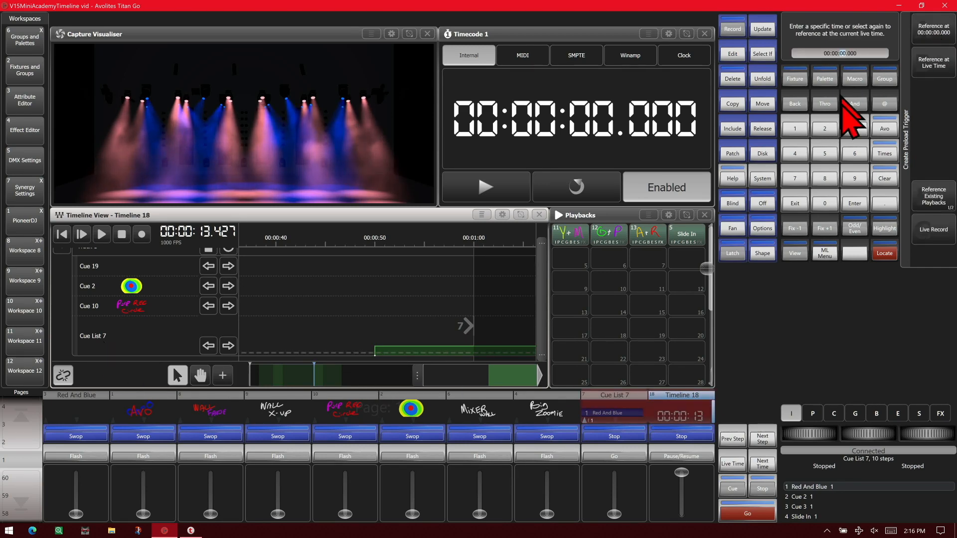
{"action": "left_click", "coordinate": [803, 155]}
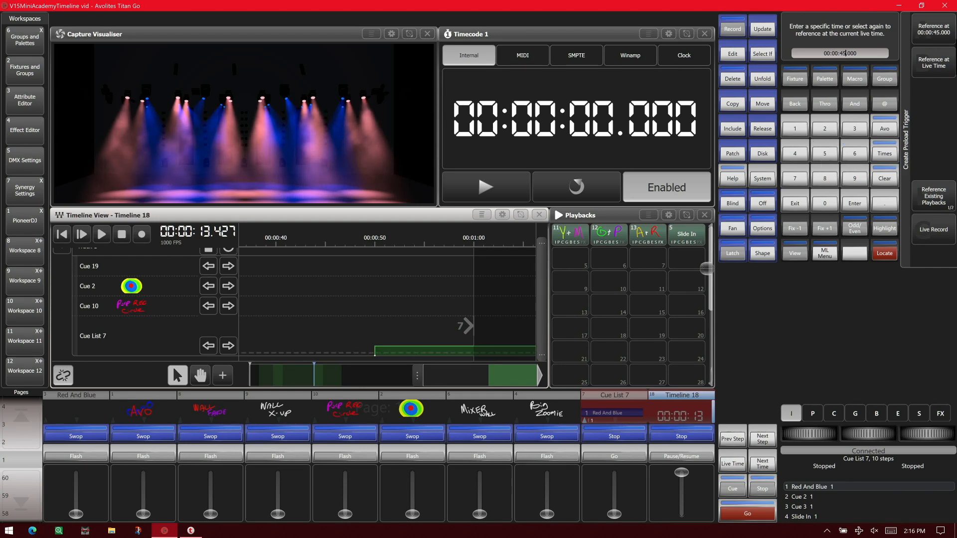
{"action": "left_click", "coordinate": [944, 37]}
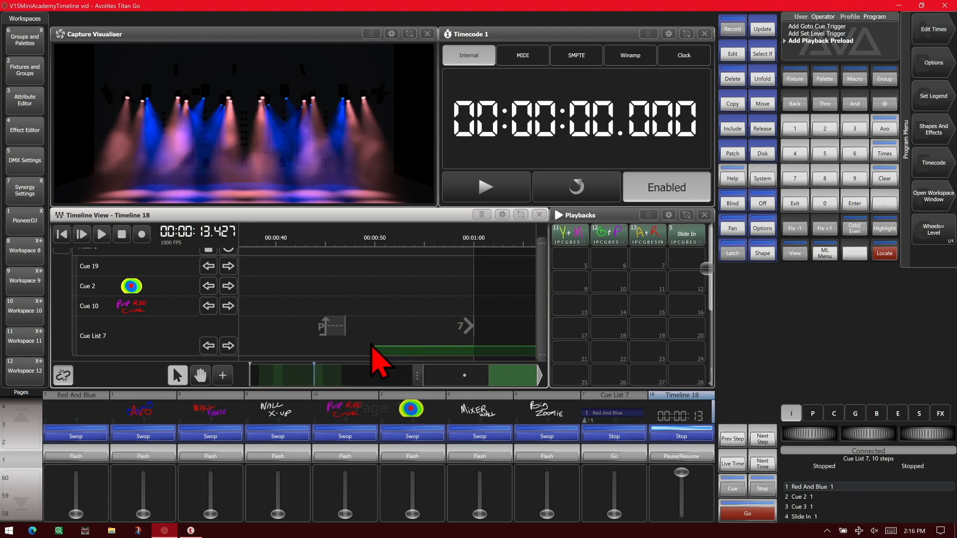
Add a Flash trigger for the Blinders playback on page 2, with Flash mode set to Flash, referenced at 00:00:30.000
{"action": "left_click", "coordinate": [223, 375]}
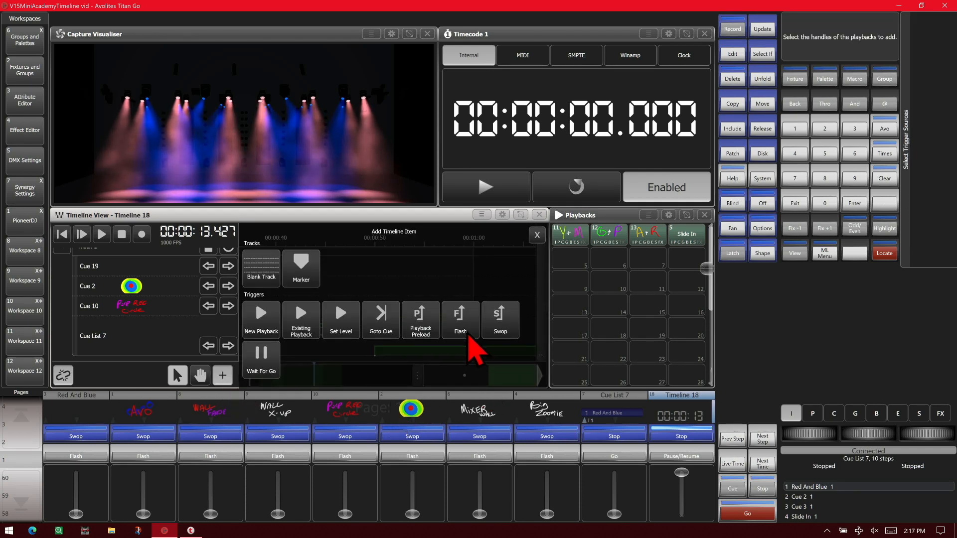
{"action": "left_click", "coordinate": [468, 335]}
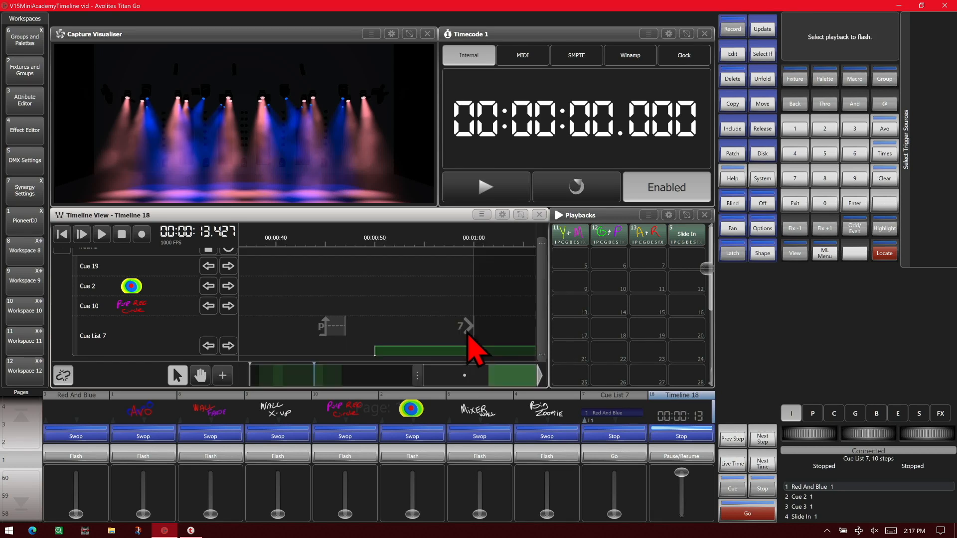
{"action": "left_click", "coordinate": [18, 441]}
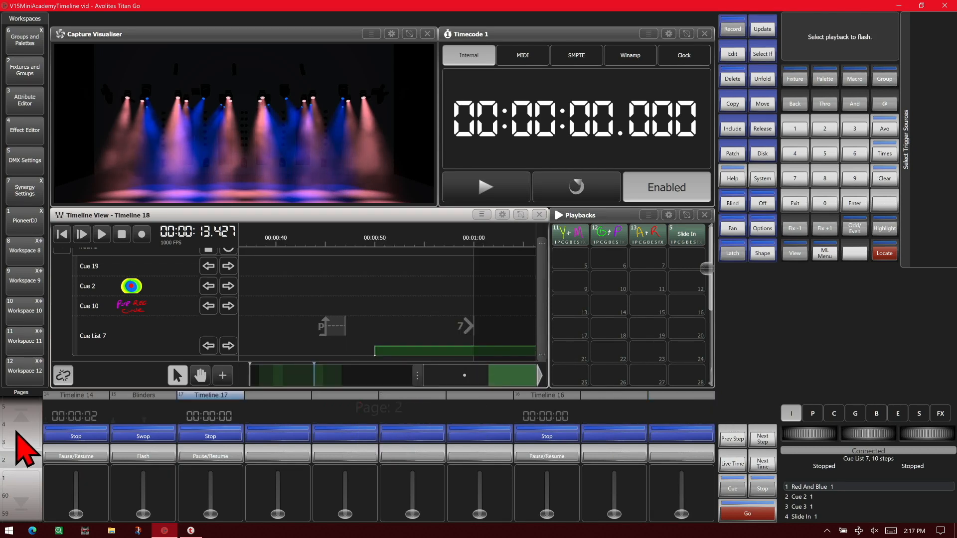
{"action": "left_click", "coordinate": [142, 434]}
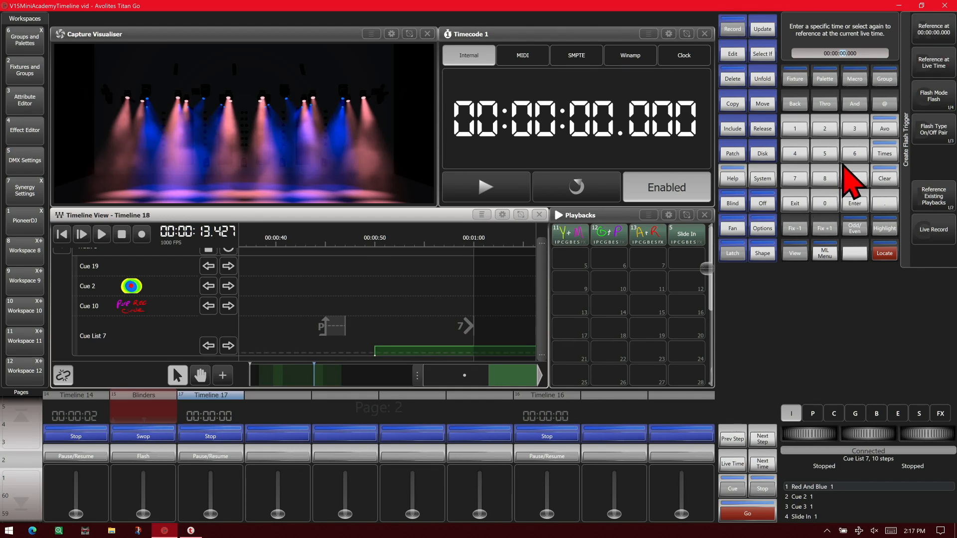
{"action": "left_click", "coordinate": [852, 127]}
{"action": "left_click", "coordinate": [831, 204]}
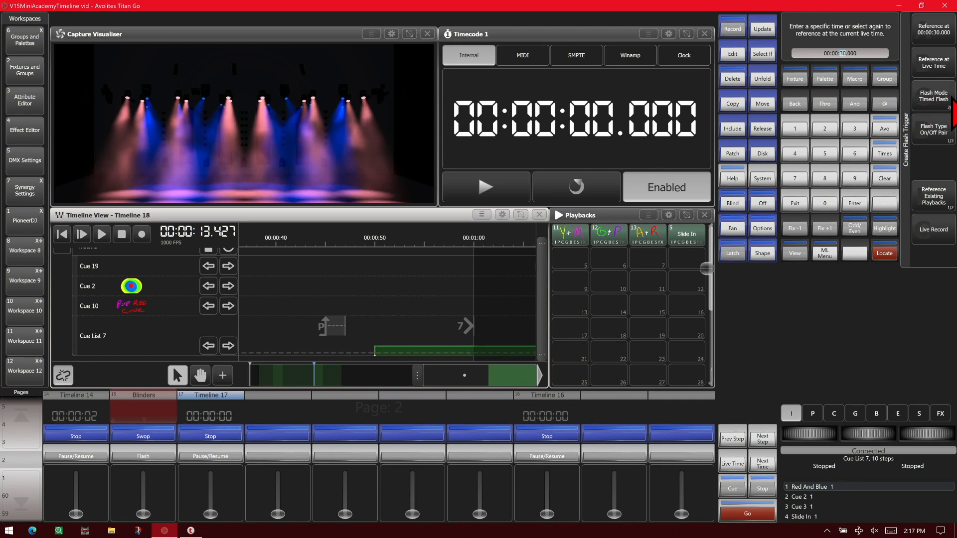
{"action": "left_click", "coordinate": [933, 96]}
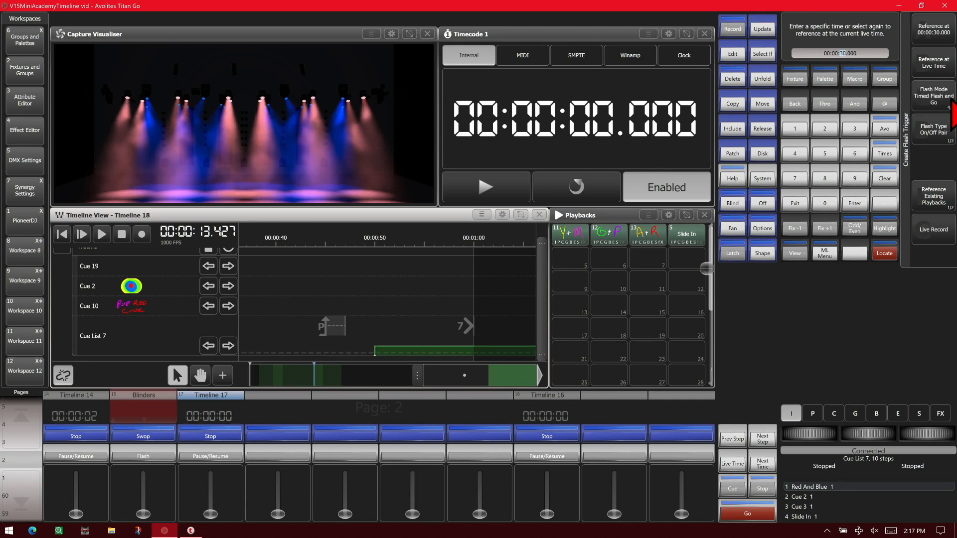
{"action": "left_click", "coordinate": [934, 96]}
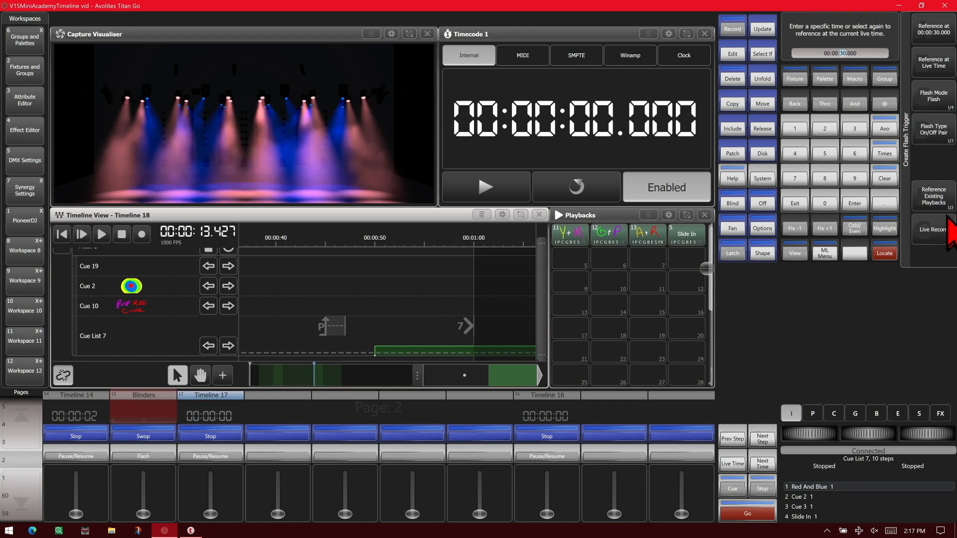
{"action": "left_click", "coordinate": [937, 35]}
Extend the Blinders flash so that its off event falls at about 00:00:37.834, and clear the trigger selection
{"action": "scroll", "coordinate": [539, 307], "scroll_direction": "down", "scroll_amount": 1}
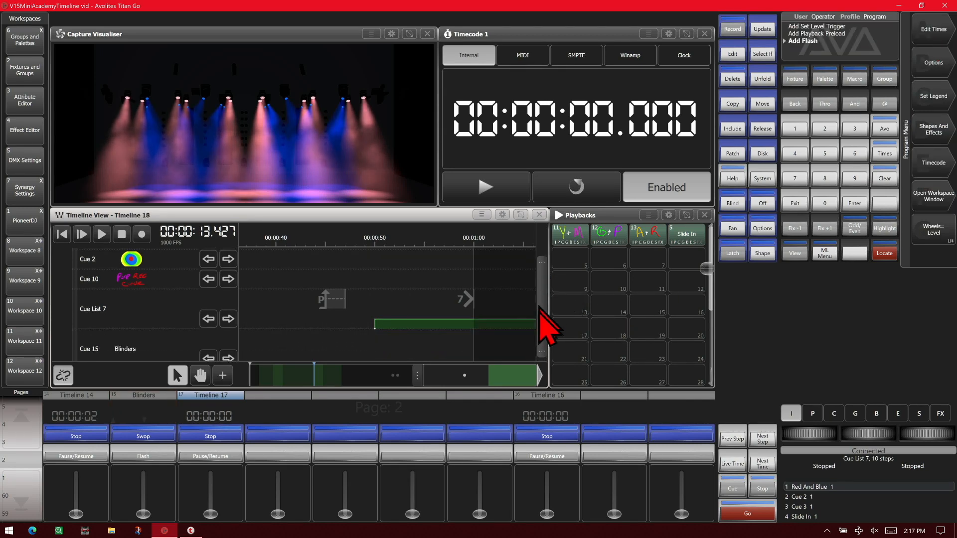
{"action": "scroll", "coordinate": [541, 319], "scroll_direction": "down", "scroll_amount": 1}
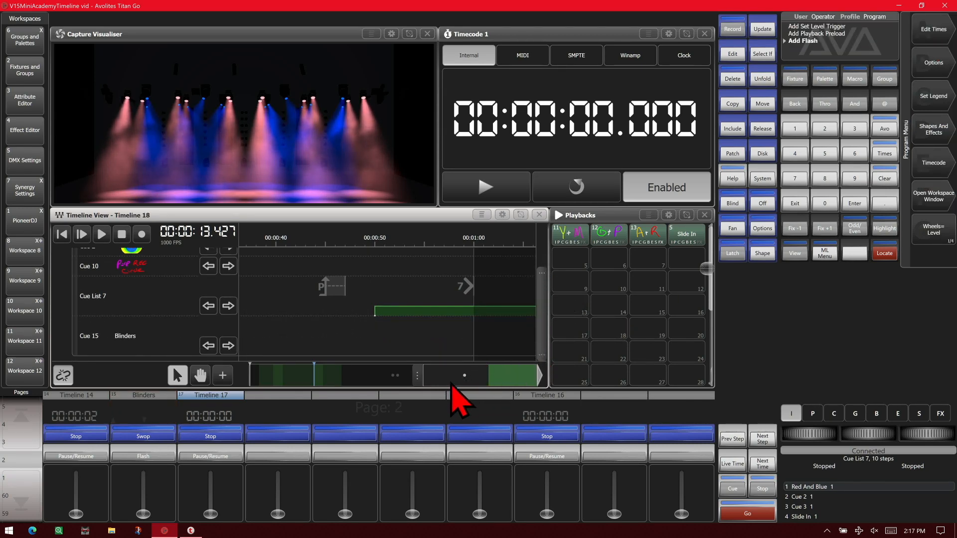
{"action": "left_click_drag", "start_coordinate": [451, 387], "coordinate": [349, 406]}
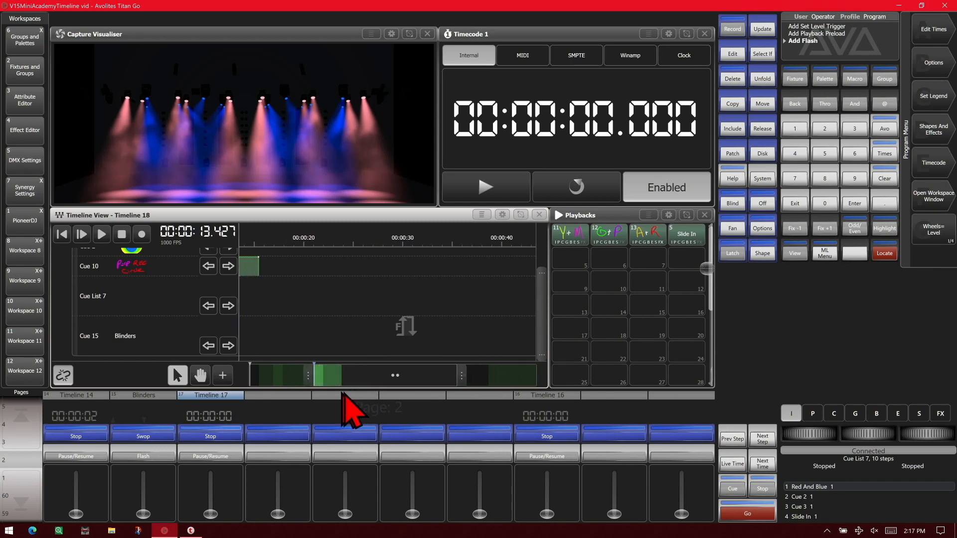
{"action": "left_click", "coordinate": [408, 319]}
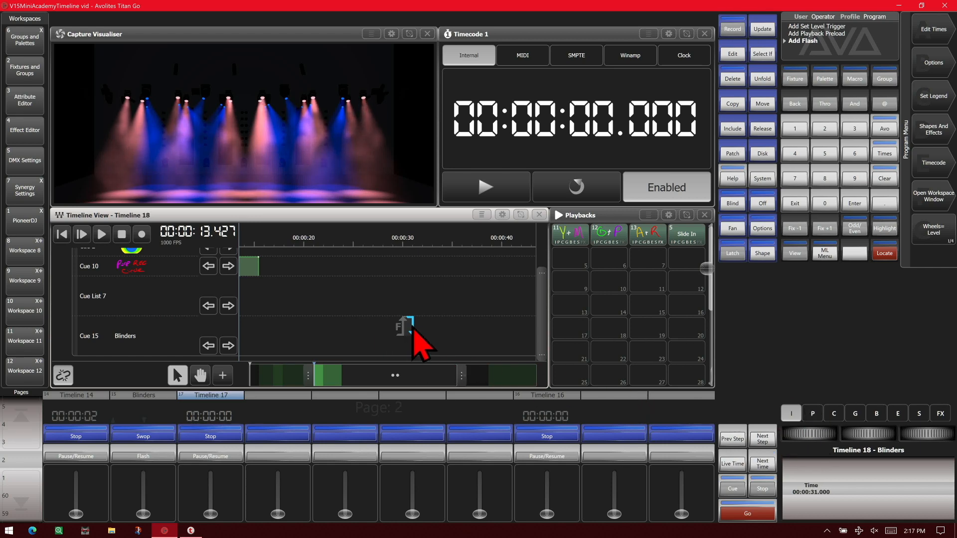
{"action": "left_click_drag", "start_coordinate": [413, 328], "coordinate": [442, 342]}
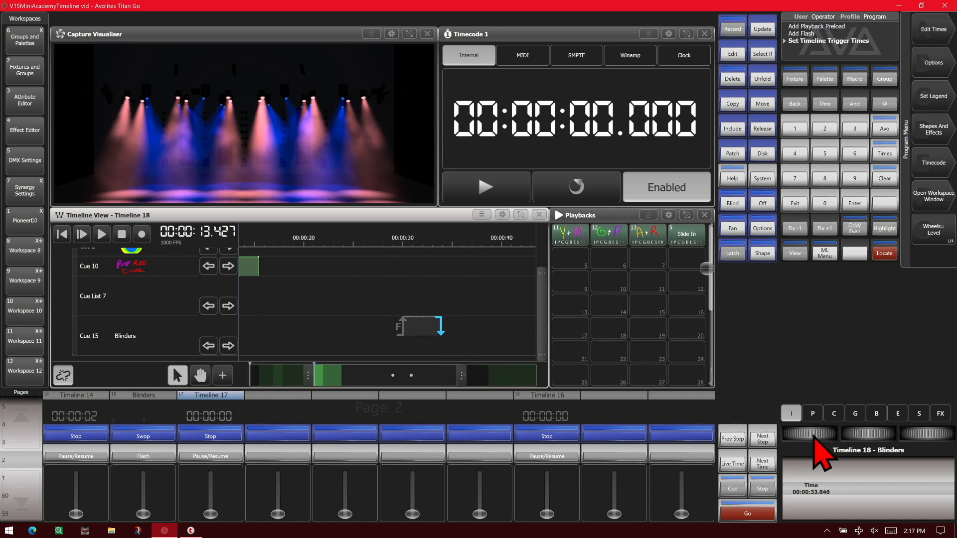
{"action": "left_click_drag", "start_coordinate": [814, 434], "coordinate": [848, 433]}
{"action": "left_click", "coordinate": [482, 215]}
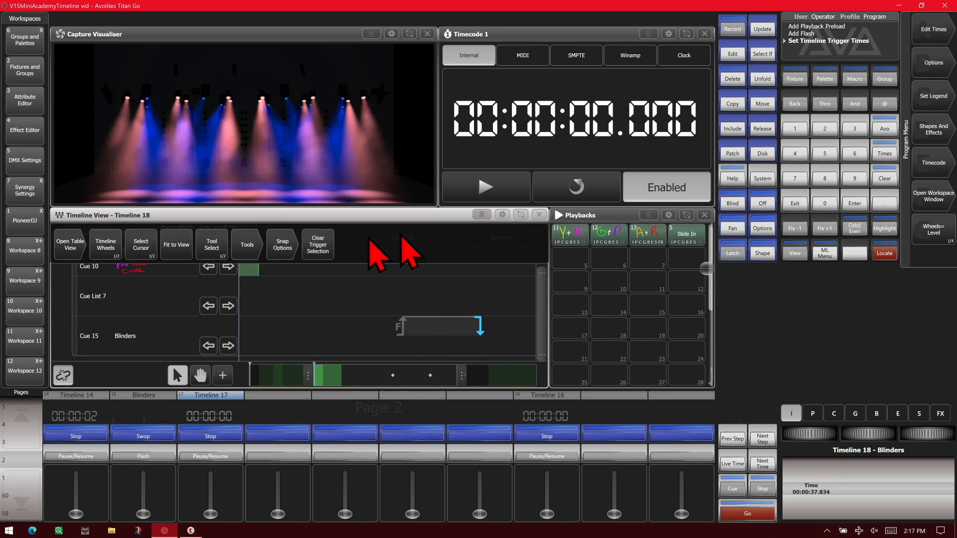
{"action": "left_click", "coordinate": [331, 251]}
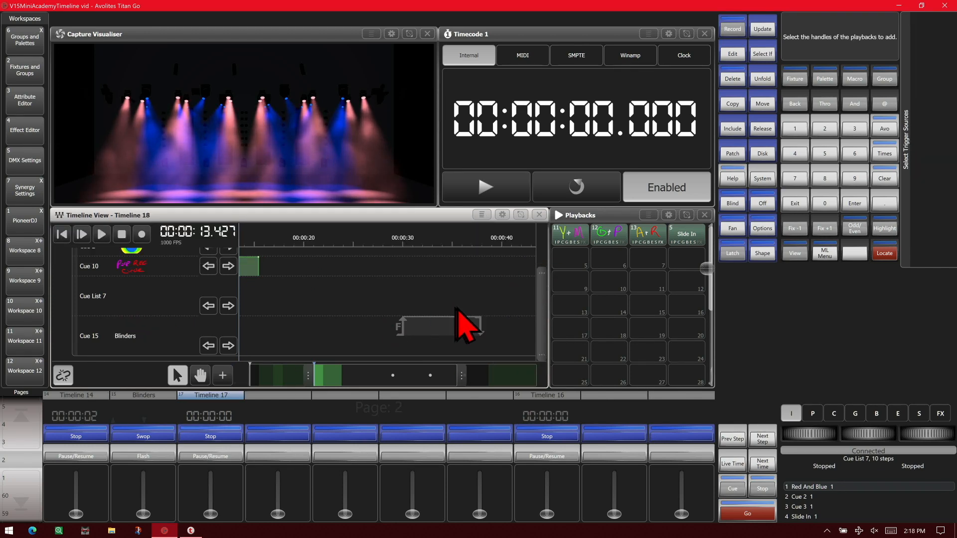
Add a Goto Cue trigger for Cue List 7 that targets Cue 6, referenced at 00:00:30.000
{"action": "left_click", "coordinate": [224, 379]}
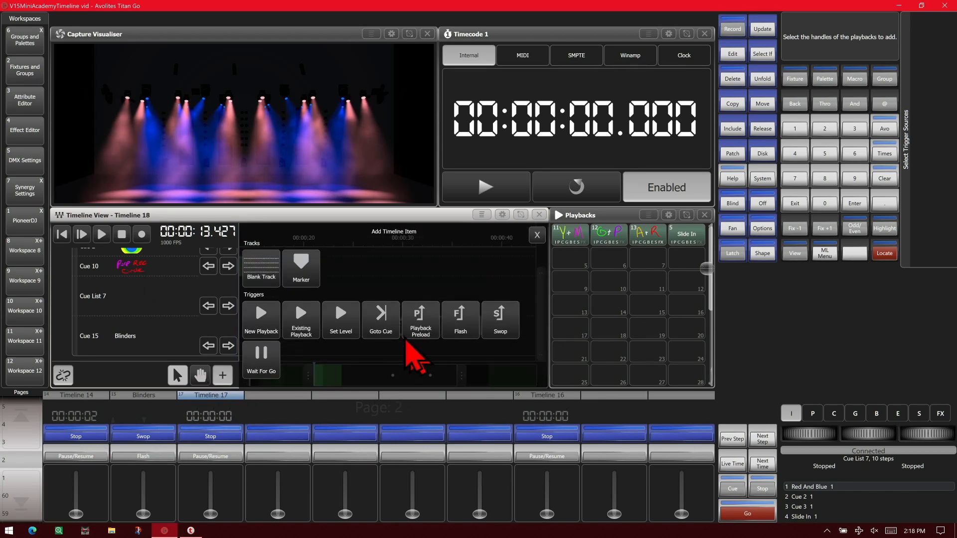
{"action": "left_click", "coordinate": [390, 324]}
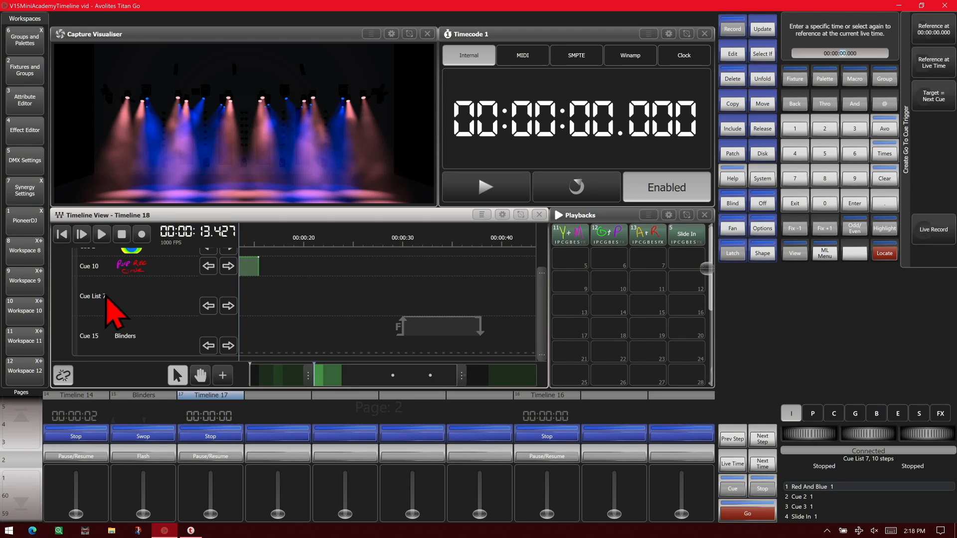
{"action": "left_click", "coordinate": [948, 104]}
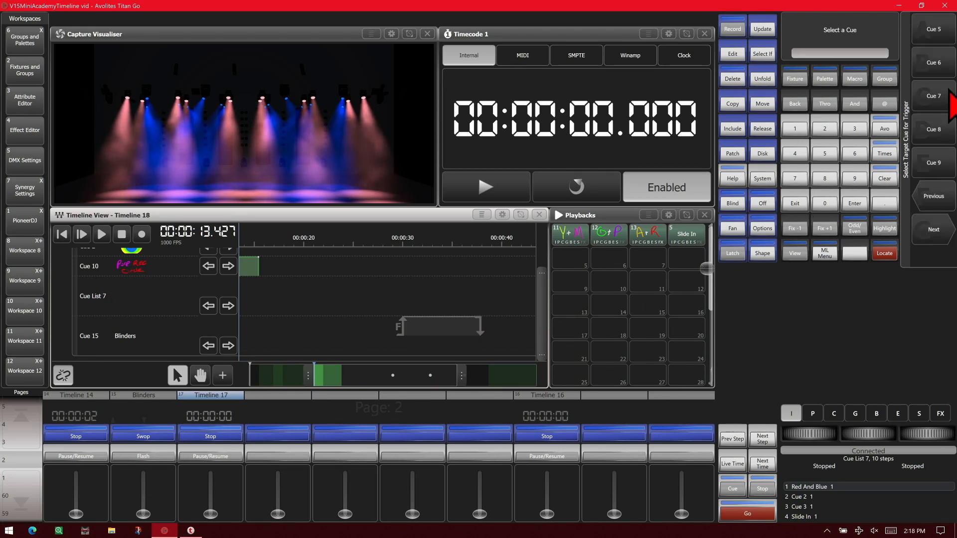
{"action": "left_click", "coordinate": [933, 62]}
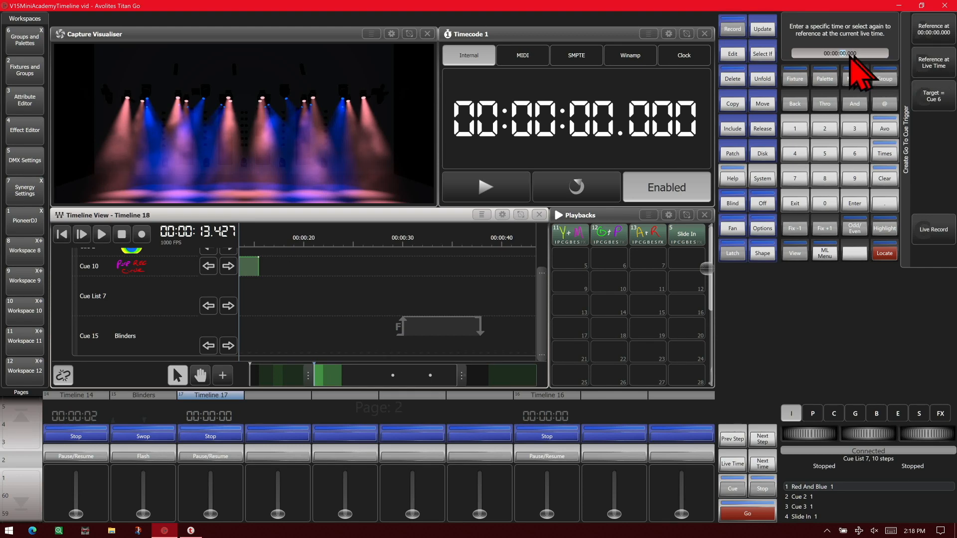
{"action": "left_click", "coordinate": [855, 131]}
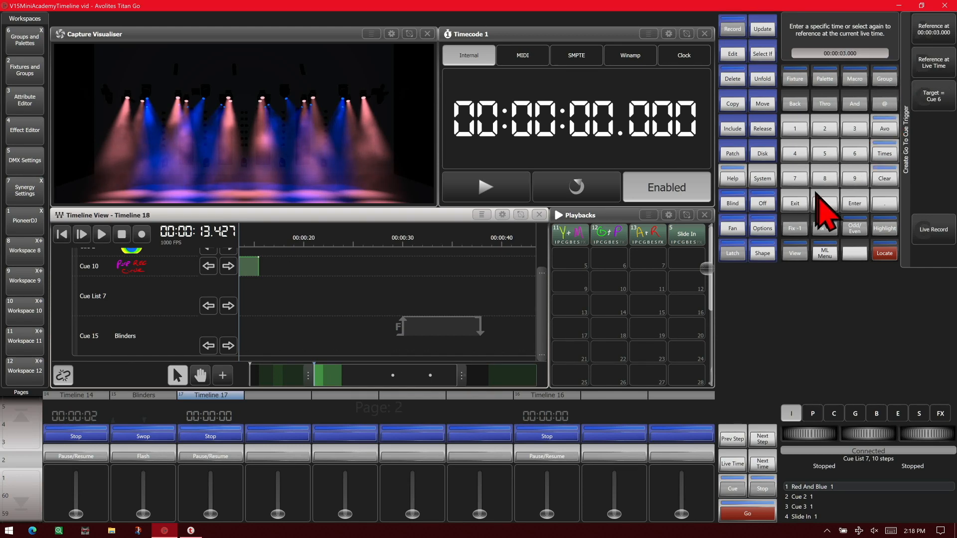
{"action": "left_click", "coordinate": [824, 205]}
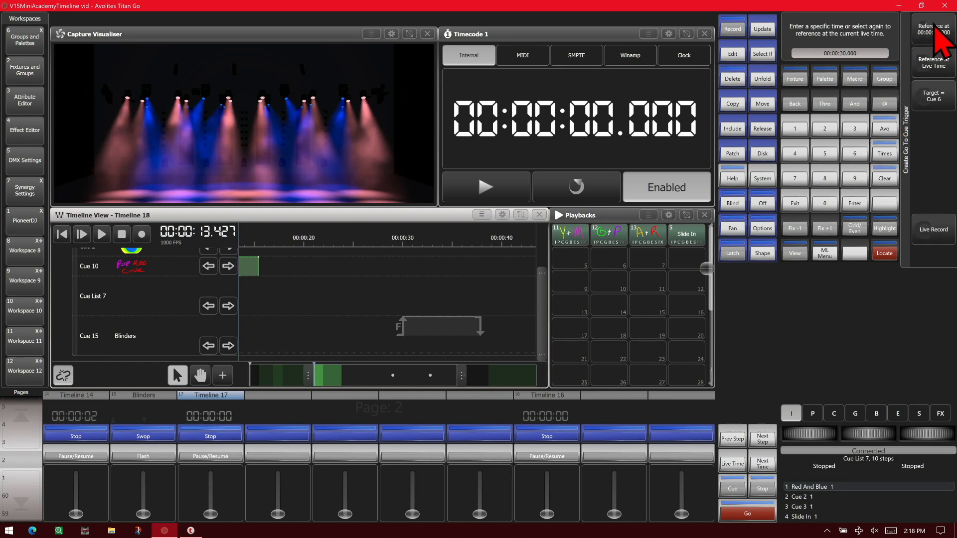
{"action": "left_click", "coordinate": [940, 38]}
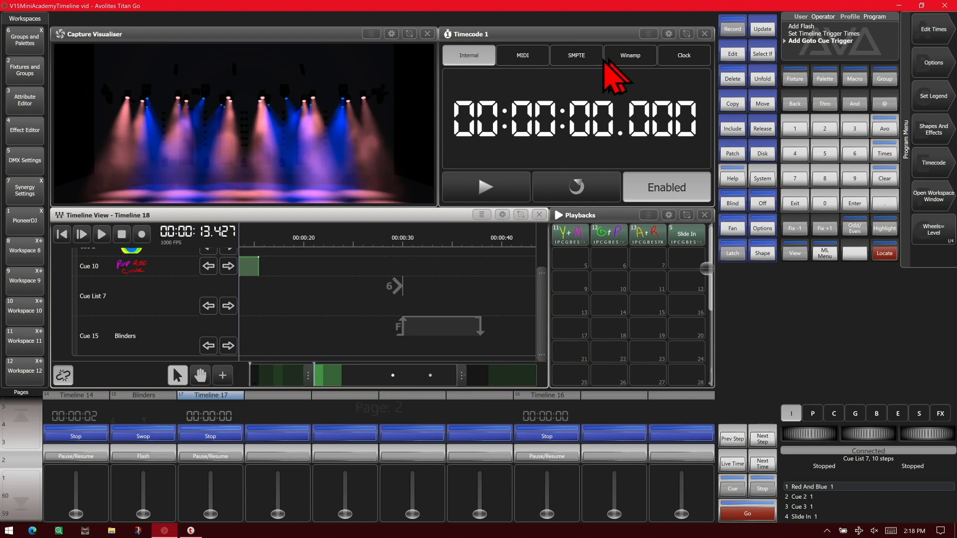
Switch Timecode 1 to SMPTE, link Timeline 18 to it, and follow the triggers as the timecode runs
{"action": "left_click", "coordinate": [589, 69]}
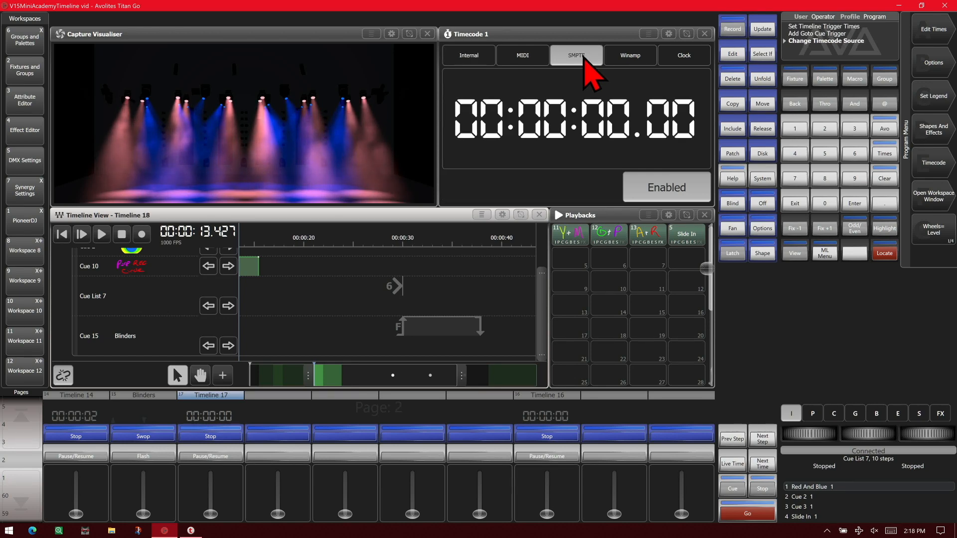
{"action": "left_click", "coordinate": [61, 376]}
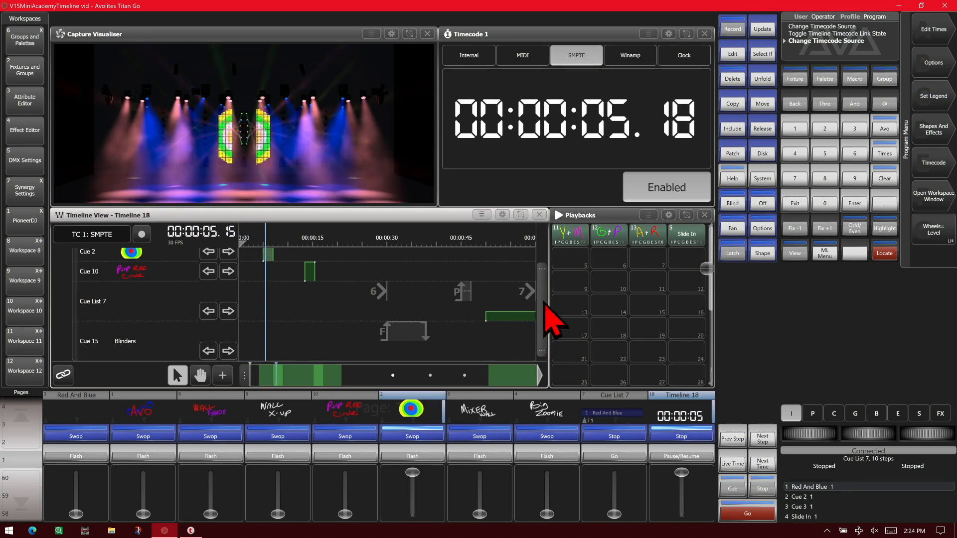
{"action": "left_click_drag", "start_coordinate": [544, 306], "coordinate": [542, 256]}
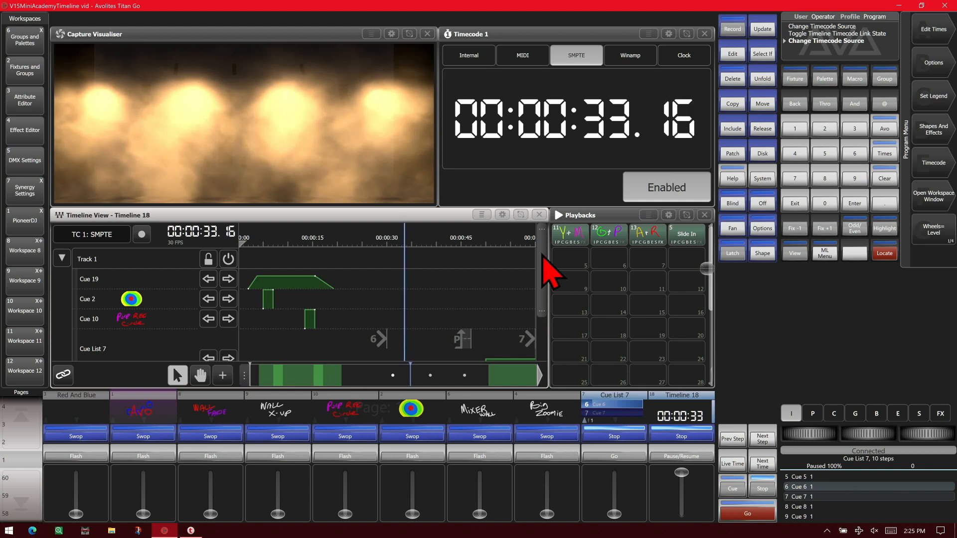
{"action": "left_click_drag", "start_coordinate": [544, 254], "coordinate": [539, 312]}
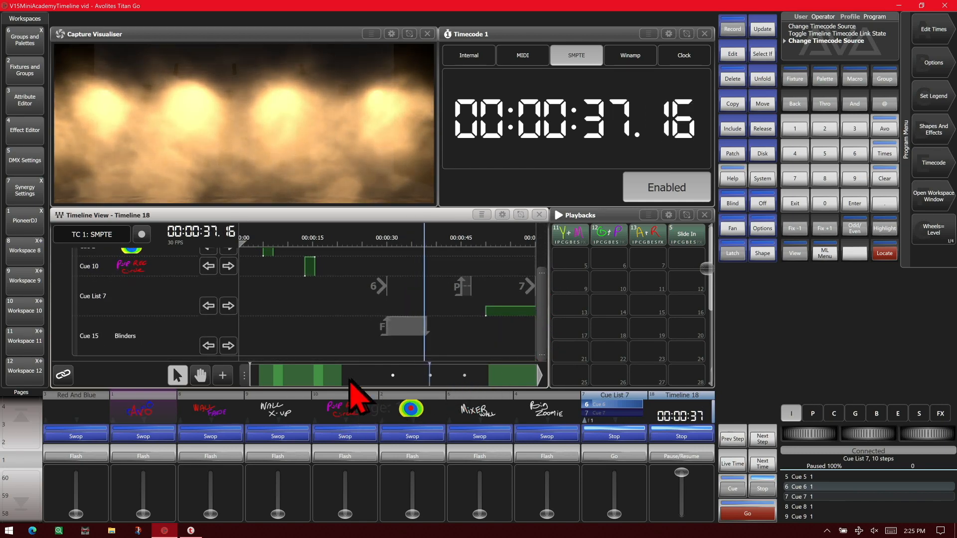
{"action": "left_click_drag", "start_coordinate": [249, 382], "coordinate": [421, 388]}
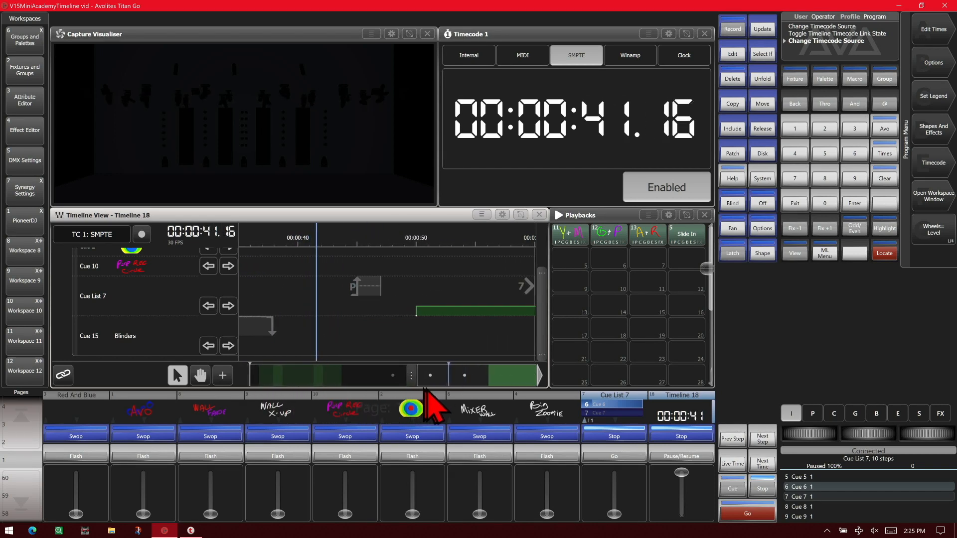
{"action": "left_click_drag", "start_coordinate": [490, 380], "coordinate": [516, 380]}
{"action": "left_click_drag", "start_coordinate": [425, 377], "coordinate": [470, 380]}
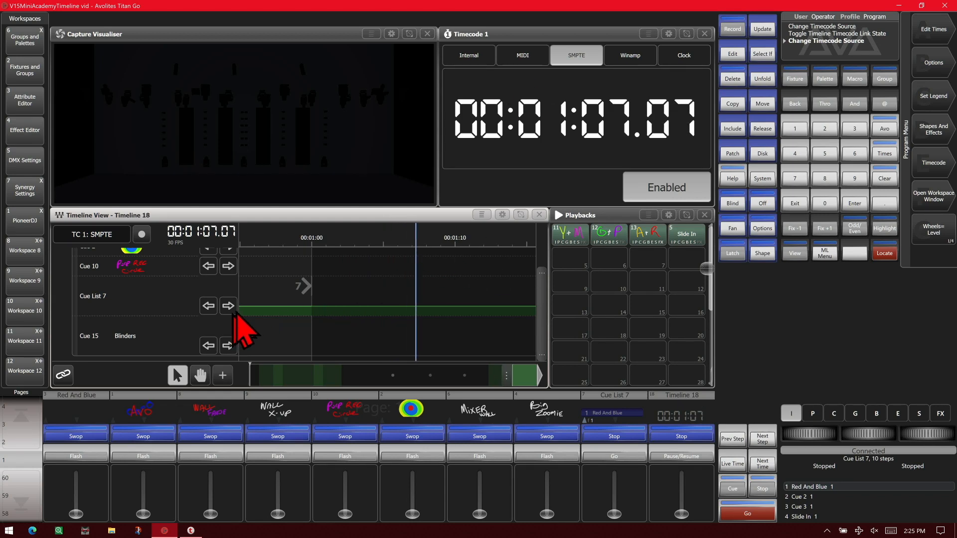
Open the playback view of Cue List 7 and step through its timeline triggers up to the Cue 7 goto
{"action": "left_click", "coordinate": [162, 291]}
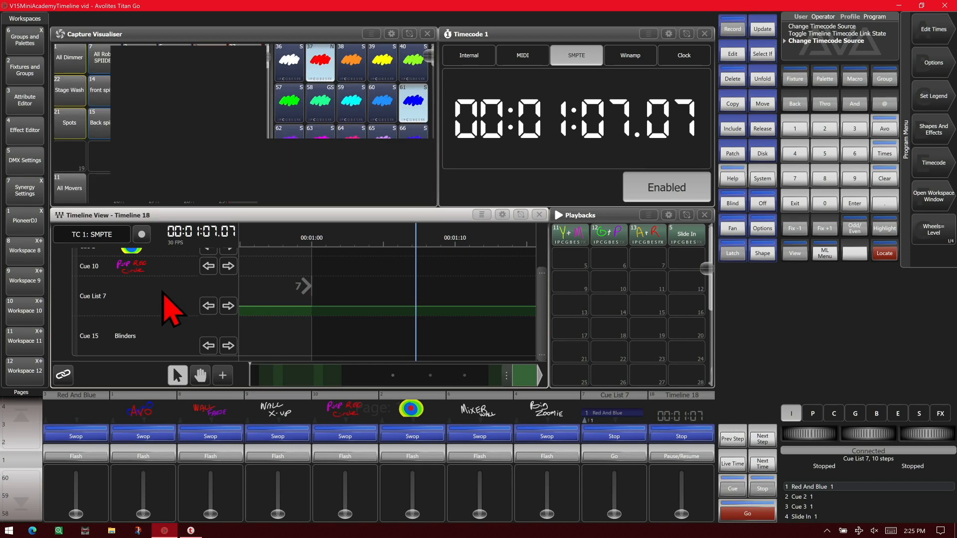
{"action": "left_click", "coordinate": [228, 305]}
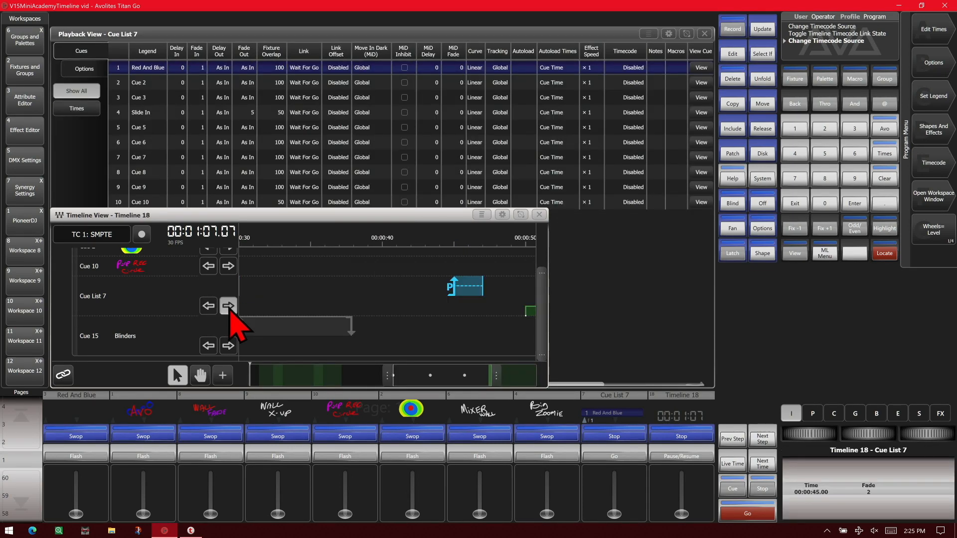
{"action": "left_click", "coordinate": [228, 306]}
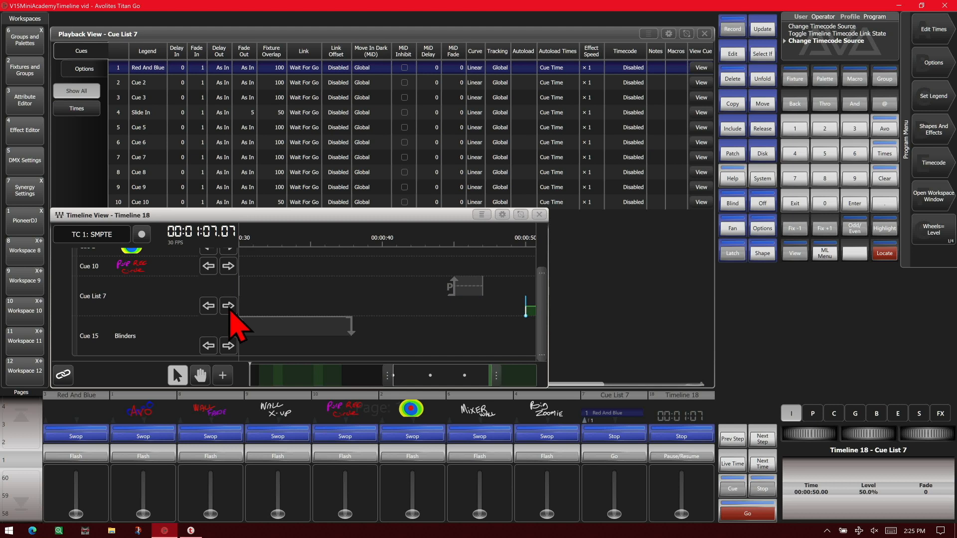
{"action": "left_click", "coordinate": [229, 305]}
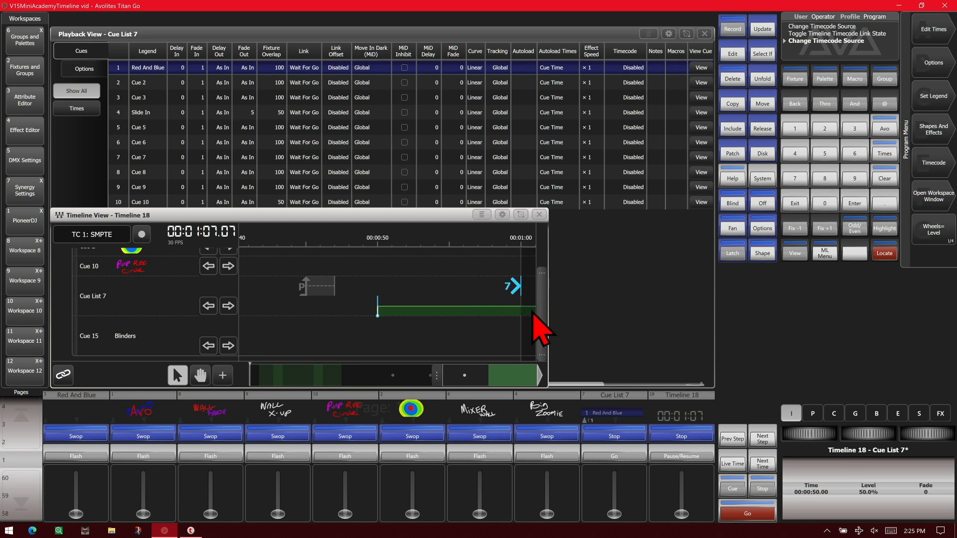
Add a Set Level trigger for Cue List 7 at 00:01:10.000 with the level set to 0, and close the cue list's playback view
{"action": "left_click", "coordinate": [223, 375]}
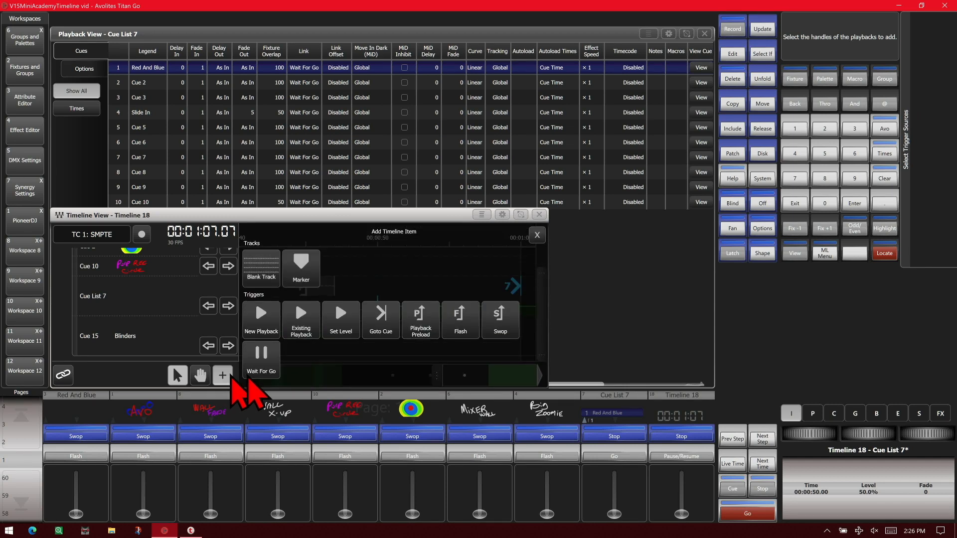
{"action": "left_click", "coordinate": [341, 320]}
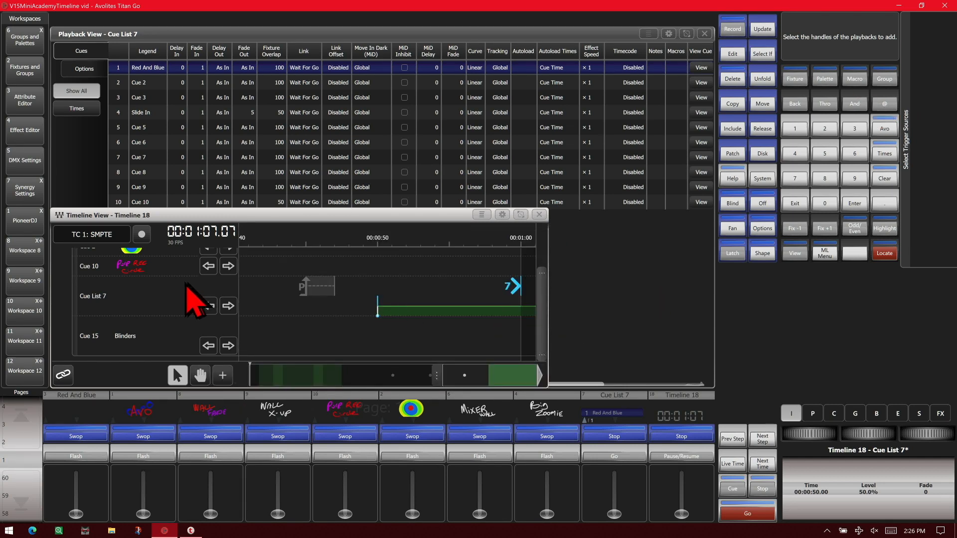
{"action": "left_click", "coordinate": [83, 303]}
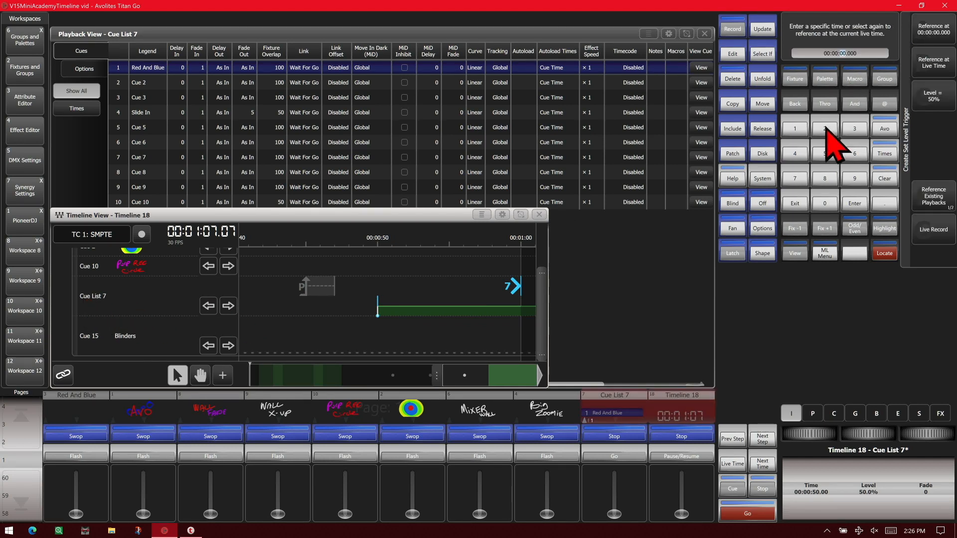
{"action": "left_click", "coordinate": [797, 129]}
{"action": "left_click", "coordinate": [797, 131]}
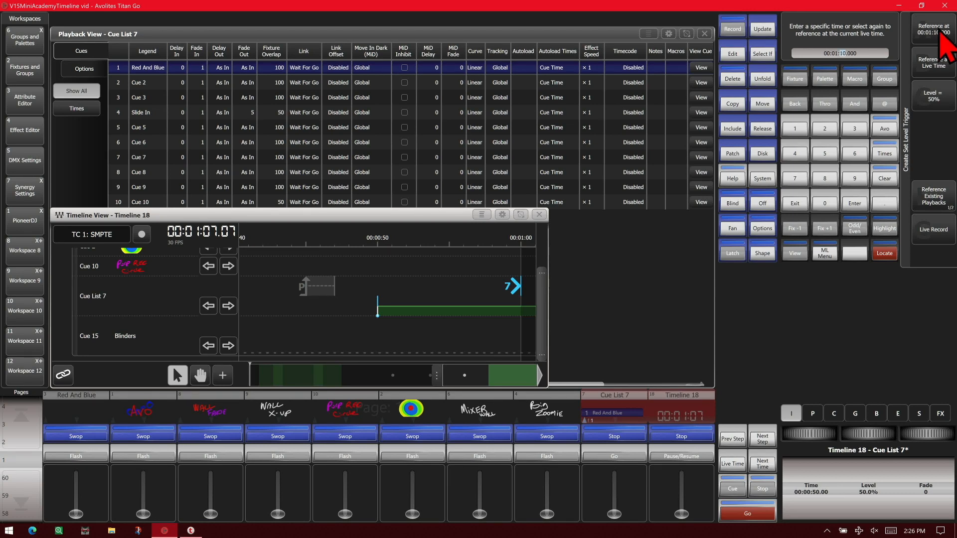
{"action": "left_click", "coordinate": [942, 102]}
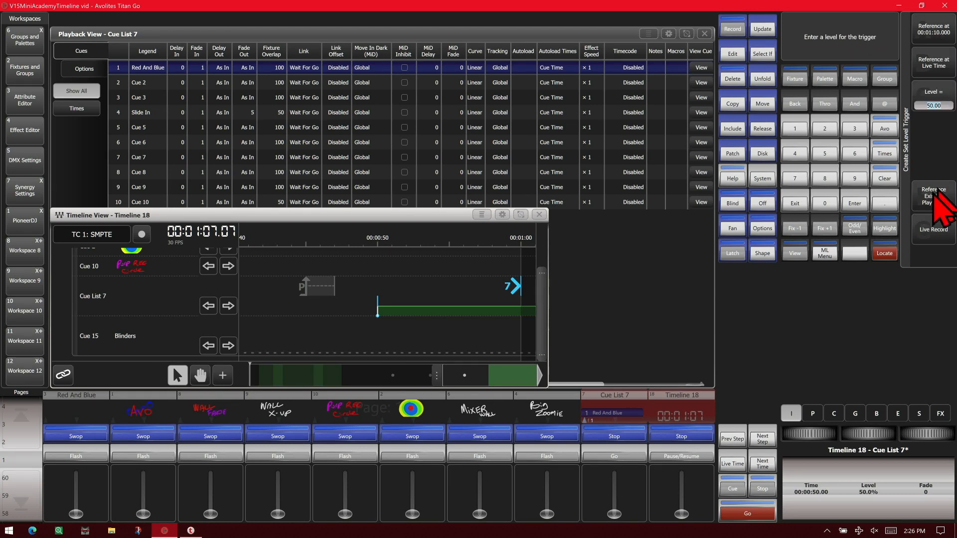
{"action": "left_click", "coordinate": [826, 206]}
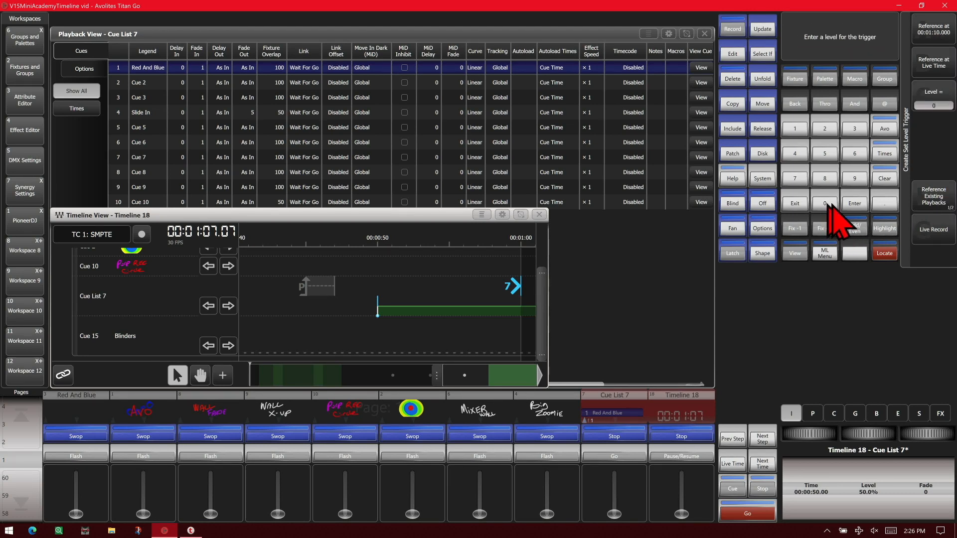
{"action": "left_click", "coordinate": [855, 200]}
{"action": "left_click", "coordinate": [927, 31]}
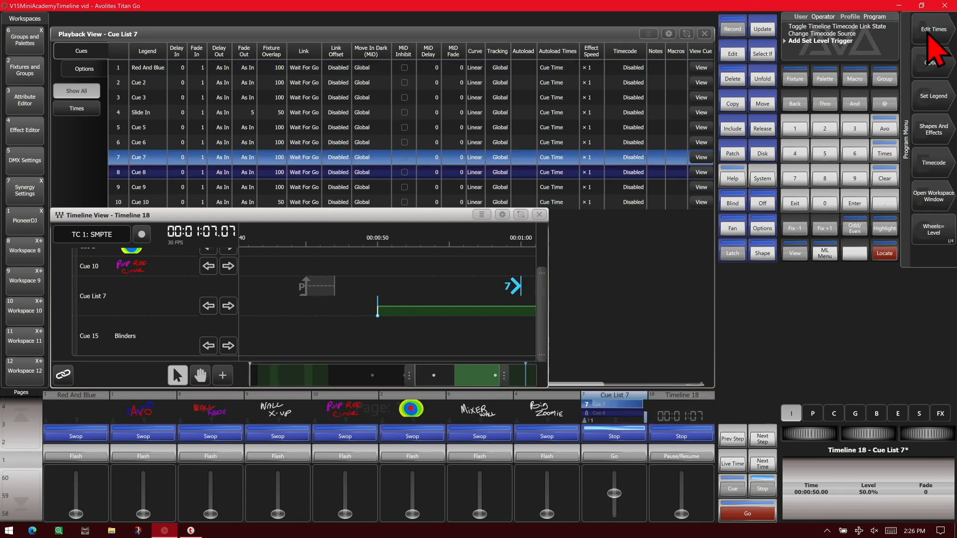
{"action": "left_click", "coordinate": [493, 391]}
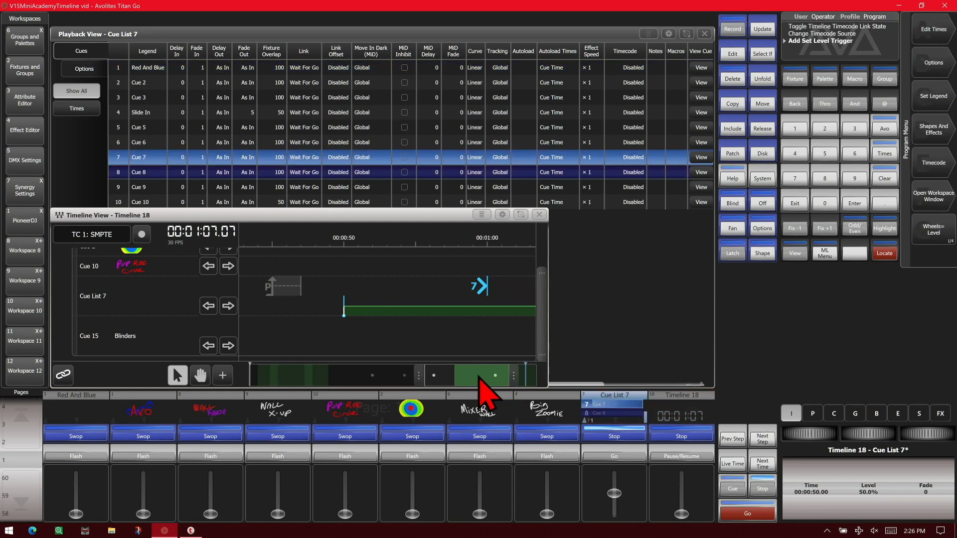
{"action": "left_click_drag", "start_coordinate": [512, 378], "coordinate": [540, 383]}
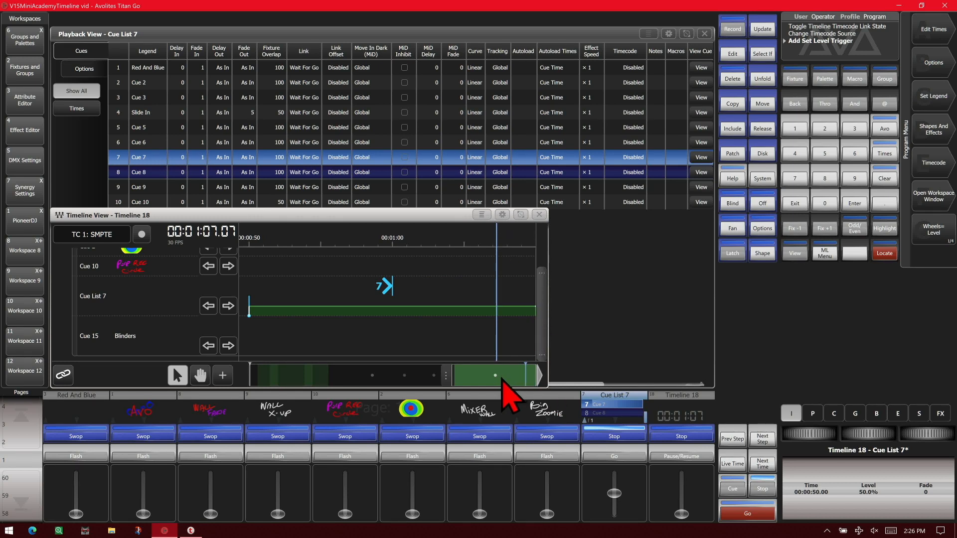
{"action": "left_click", "coordinate": [704, 34]}
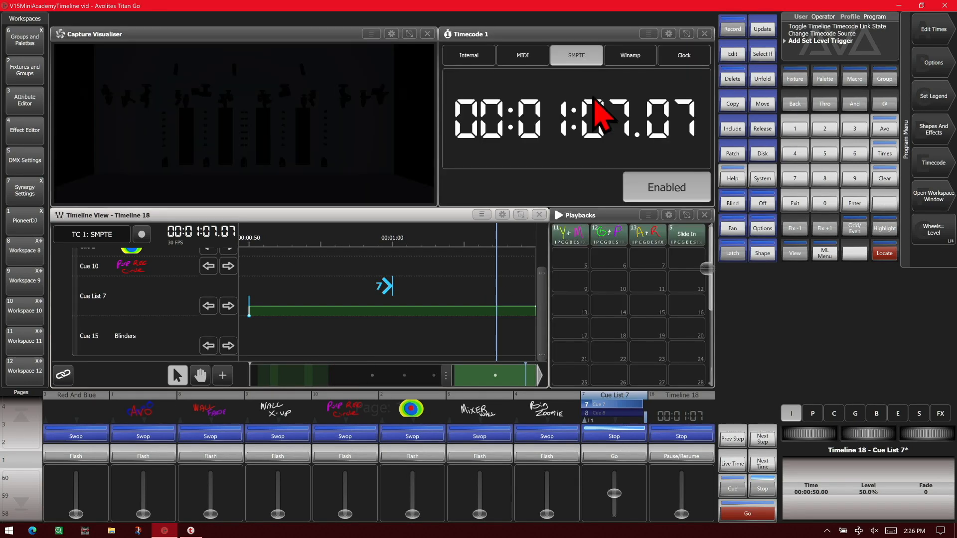
Switch Timecode 1 to Internal and play Timeline 18 from the start, following the triggers on all playbacks
{"action": "left_click", "coordinate": [469, 62]}
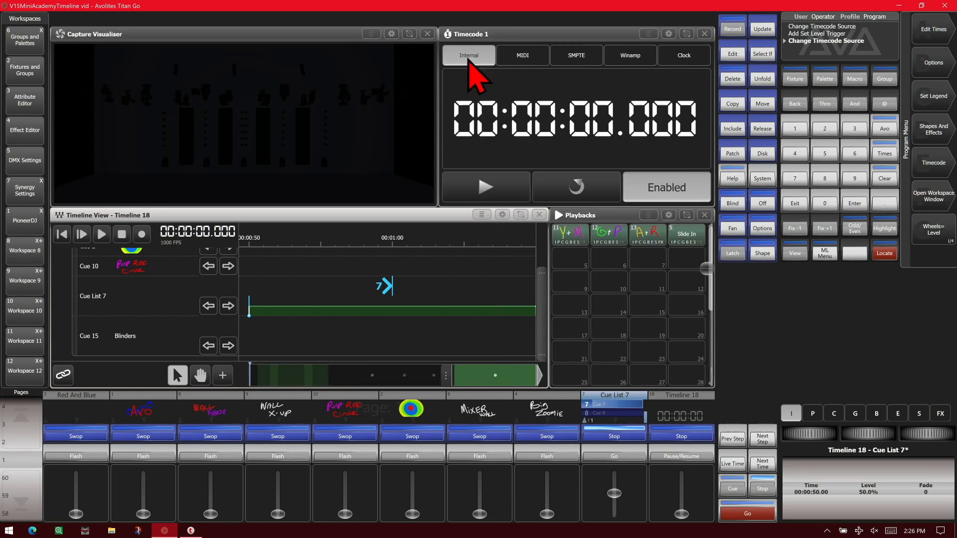
{"action": "left_click", "coordinate": [101, 234]}
{"action": "left_click_drag", "start_coordinate": [487, 392], "coordinate": [262, 394]}
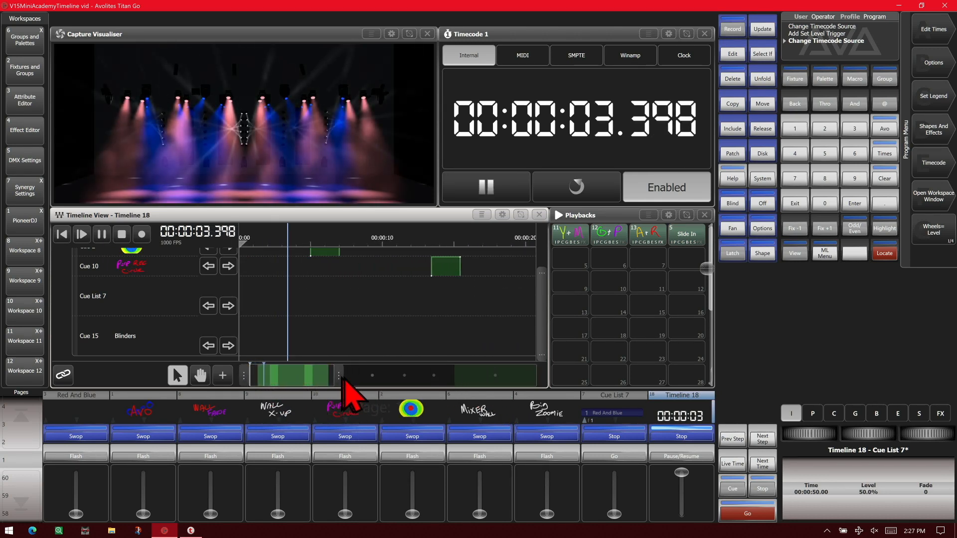
{"action": "left_click_drag", "start_coordinate": [344, 379], "coordinate": [497, 403]}
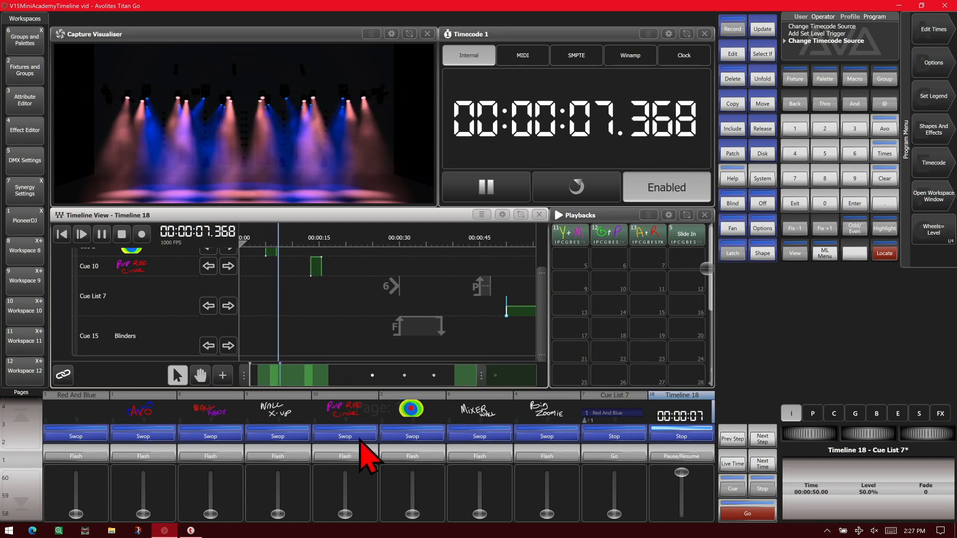
{"action": "left_click_drag", "start_coordinate": [542, 331], "coordinate": [545, 277]}
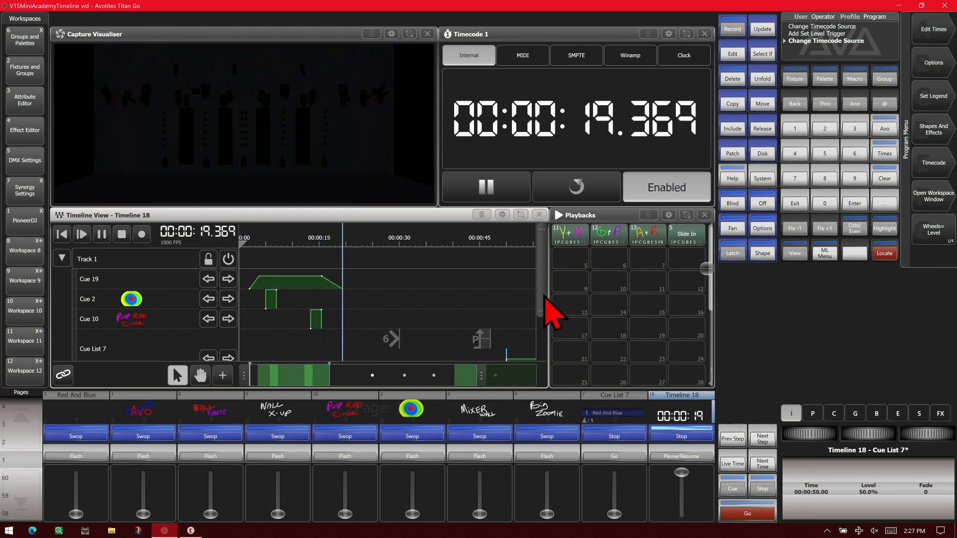
{"action": "left_click_drag", "start_coordinate": [545, 297], "coordinate": [540, 368]}
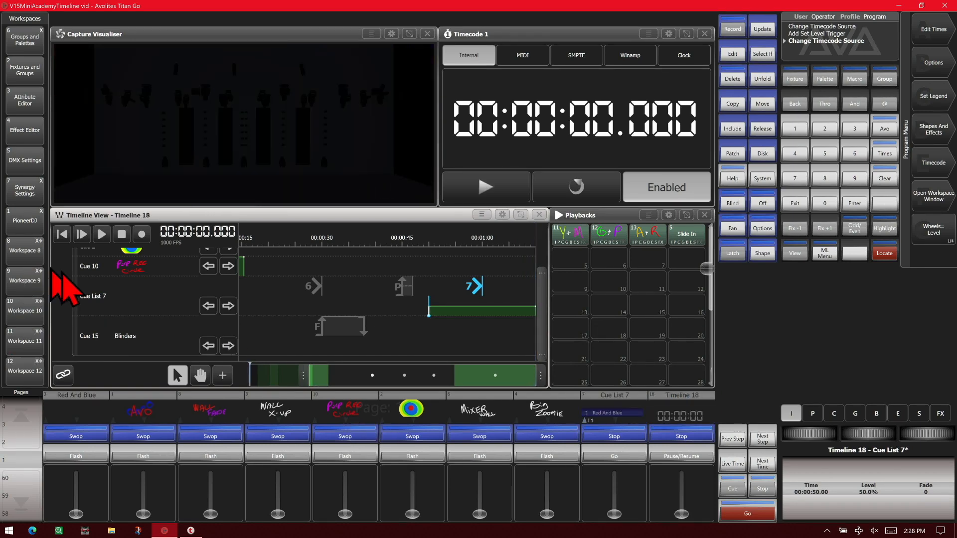
Enlarge the Timeline 18 view to fill the workspace and add a blank track
{"action": "left_click", "coordinate": [503, 215]}
{"action": "left_click", "coordinate": [159, 281]}
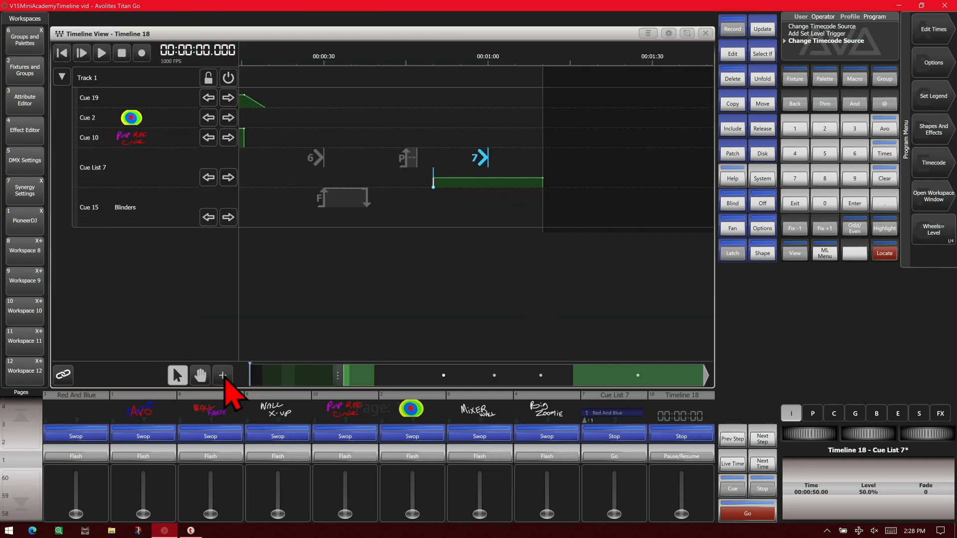
{"action": "left_click", "coordinate": [222, 375]}
{"action": "left_click", "coordinate": [264, 98]}
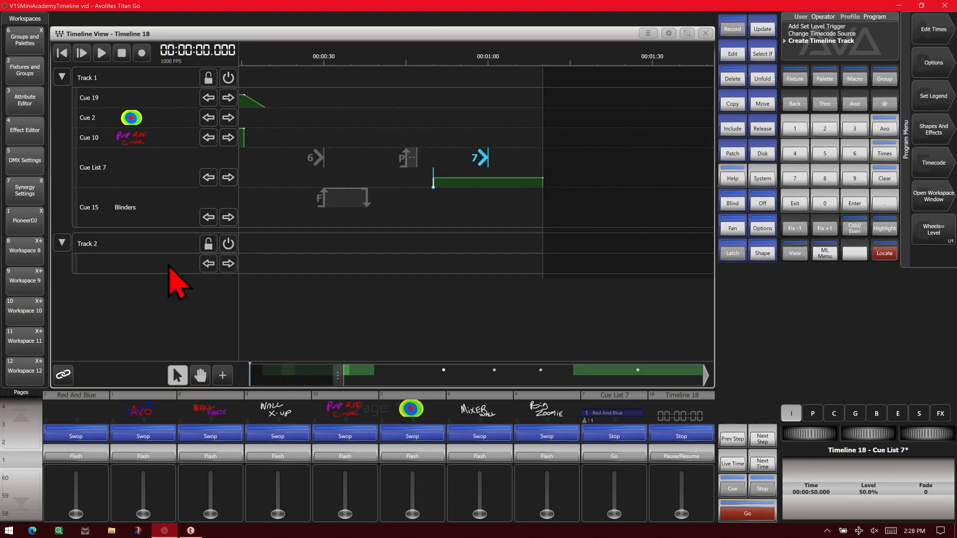
Start a New Playback trigger for Timeline 18 and bring up the groups and palettes for programming its look
{"action": "left_click", "coordinate": [222, 375]}
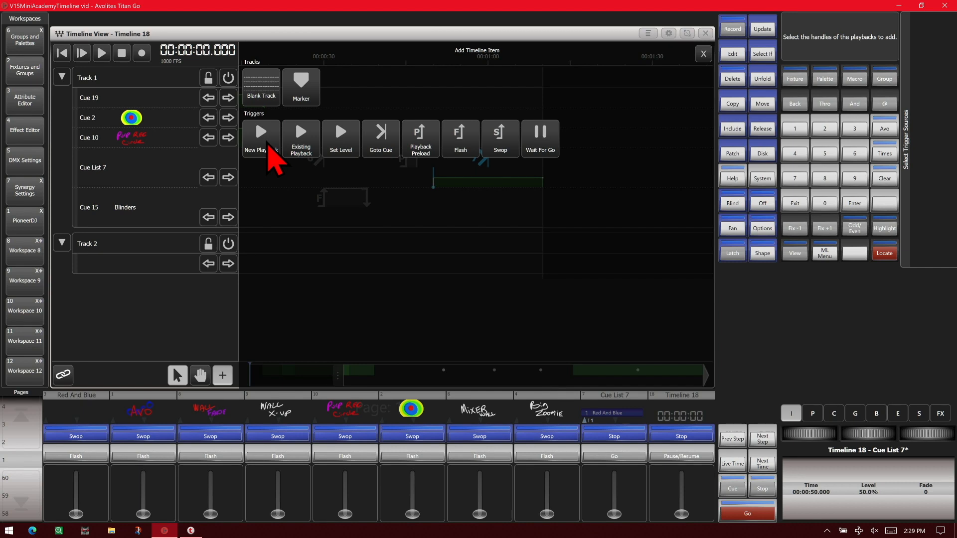
{"action": "left_click", "coordinate": [267, 143]}
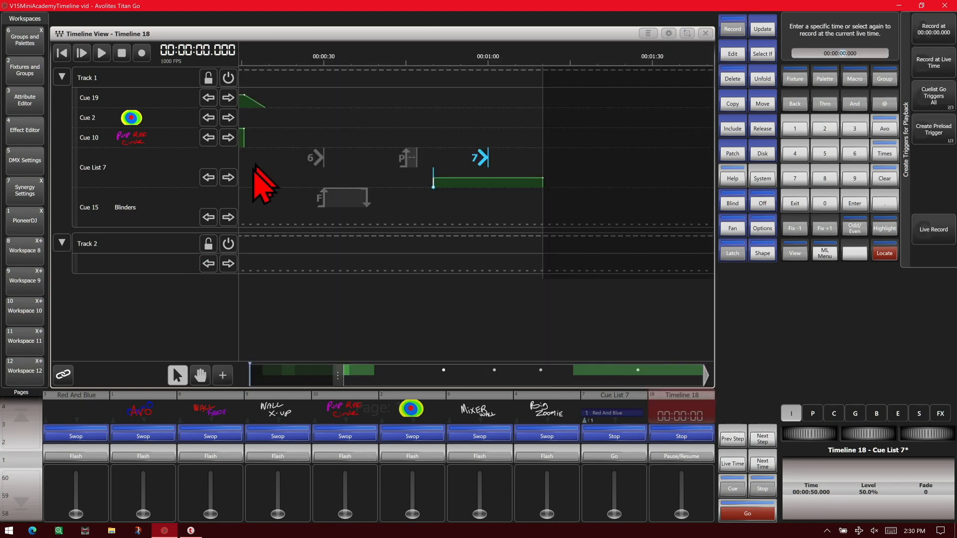
{"action": "left_click", "coordinate": [706, 33]}
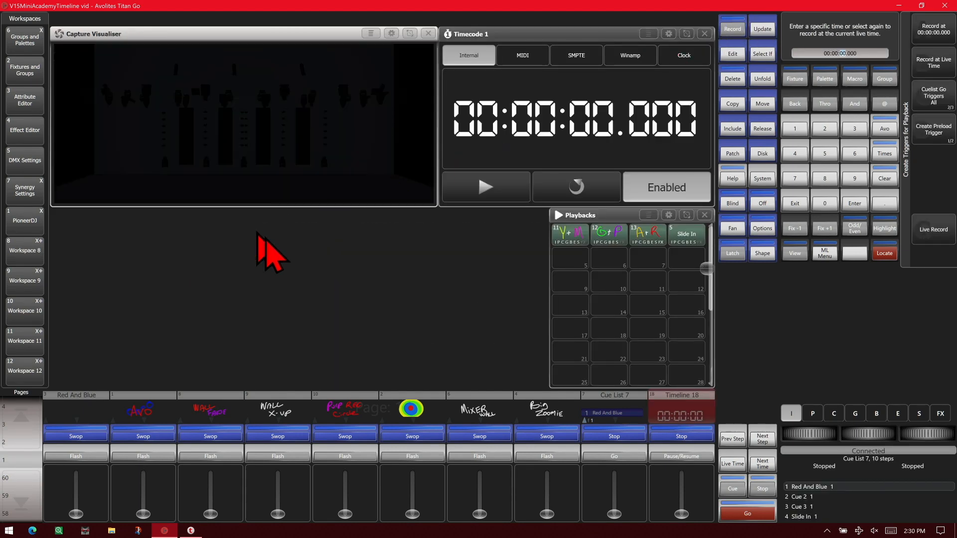
{"action": "left_click", "coordinate": [31, 49]}
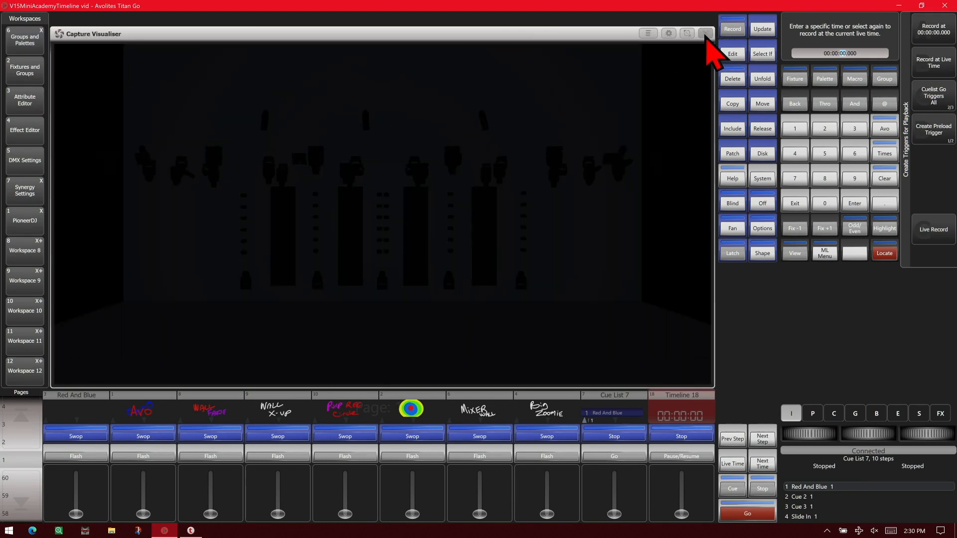
{"action": "left_click", "coordinate": [706, 34]}
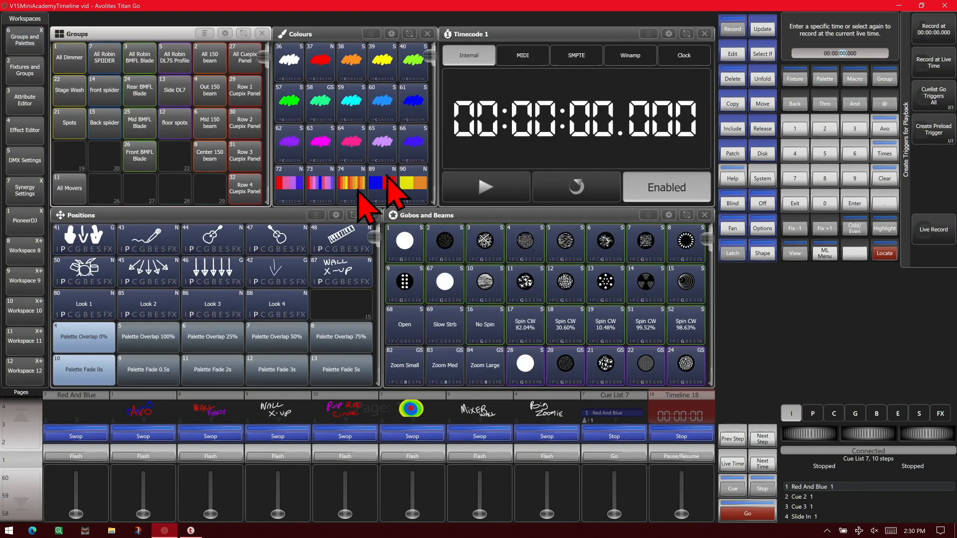
Locate the Robin SPIIDER, BMFL Blade, DL7S Profile and 150 beam groups, and apply colour palette 73, Zoom Small and the Wall X-Up position
{"action": "left_click_drag", "start_coordinate": [103, 58], "coordinate": [212, 63]}
{"action": "left_click", "coordinate": [879, 254]}
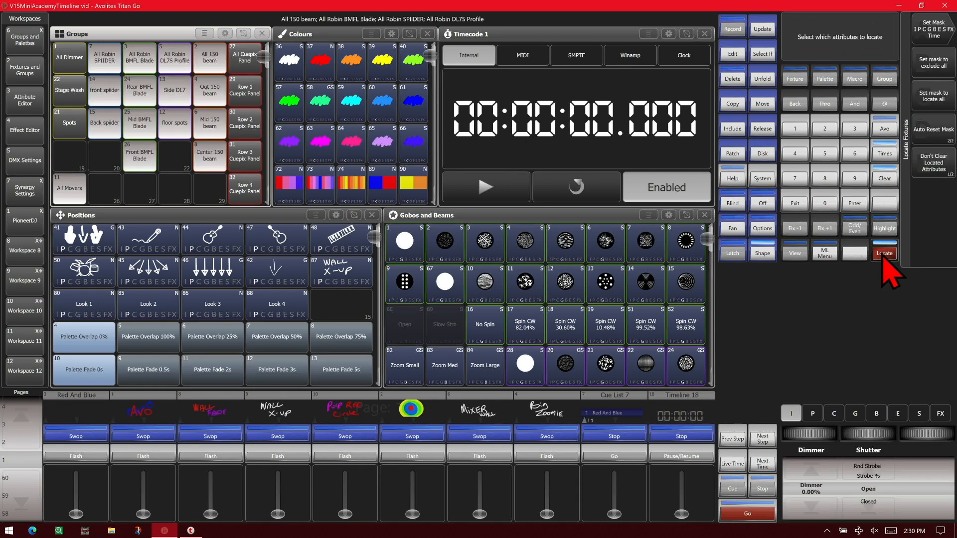
{"action": "left_click", "coordinate": [213, 310]}
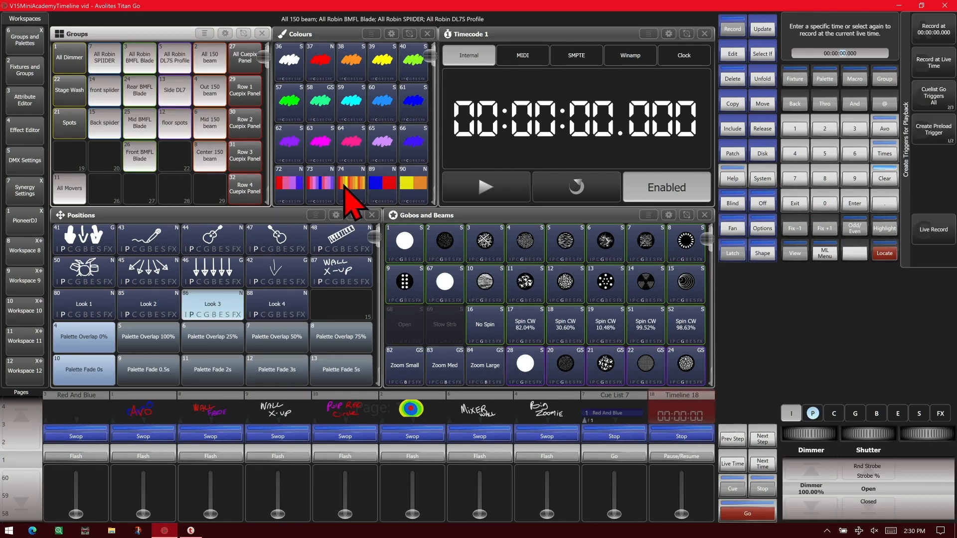
{"action": "left_click", "coordinate": [325, 190]}
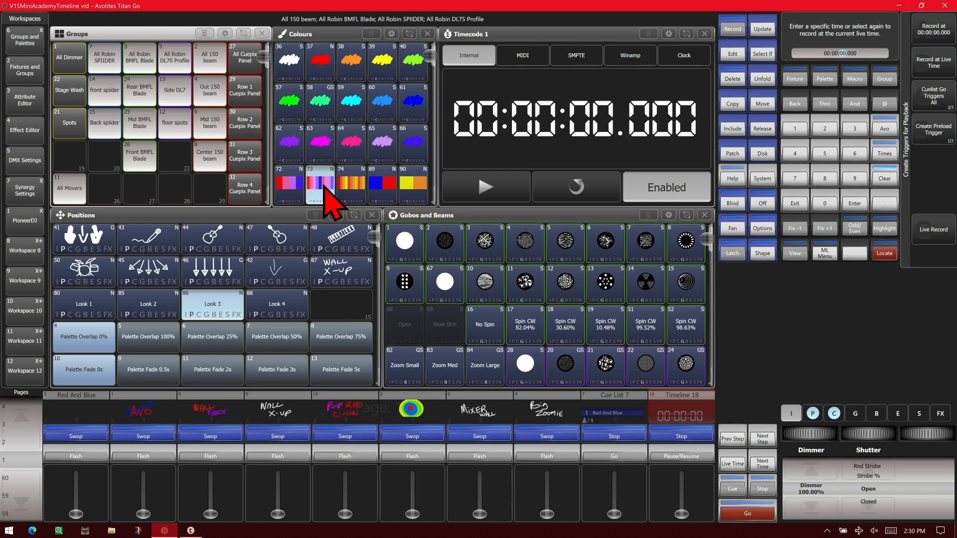
{"action": "left_click", "coordinate": [37, 269]}
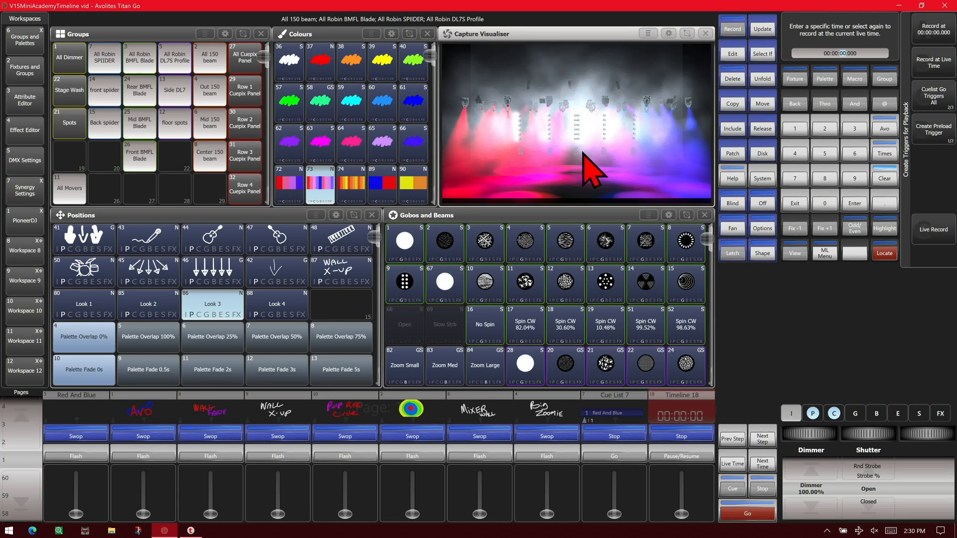
{"action": "left_click", "coordinate": [405, 378]}
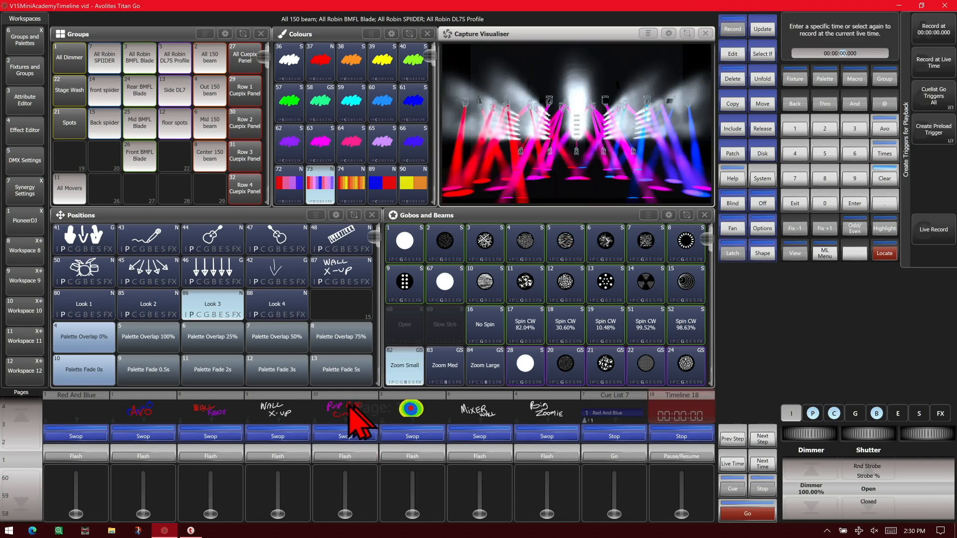
{"action": "left_click", "coordinate": [344, 280]}
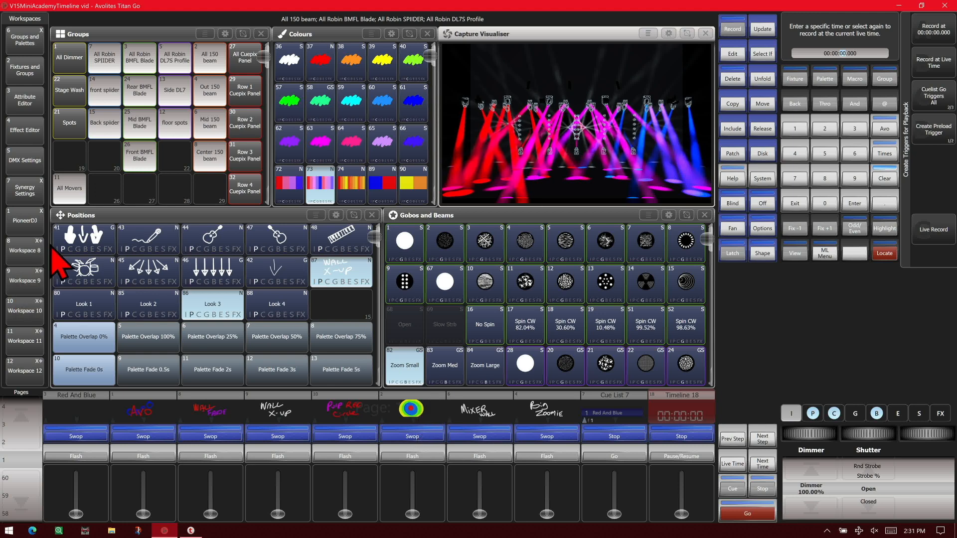
Return to the timeline workspace and record the programmed look as a new playback trigger on Track 2
{"action": "left_click", "coordinate": [20, 349]}
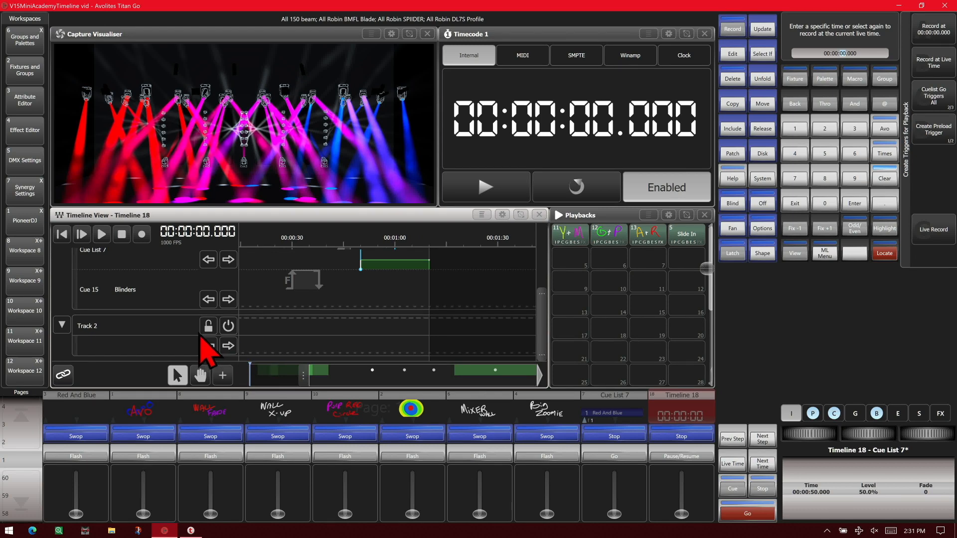
{"action": "left_click", "coordinate": [250, 332]}
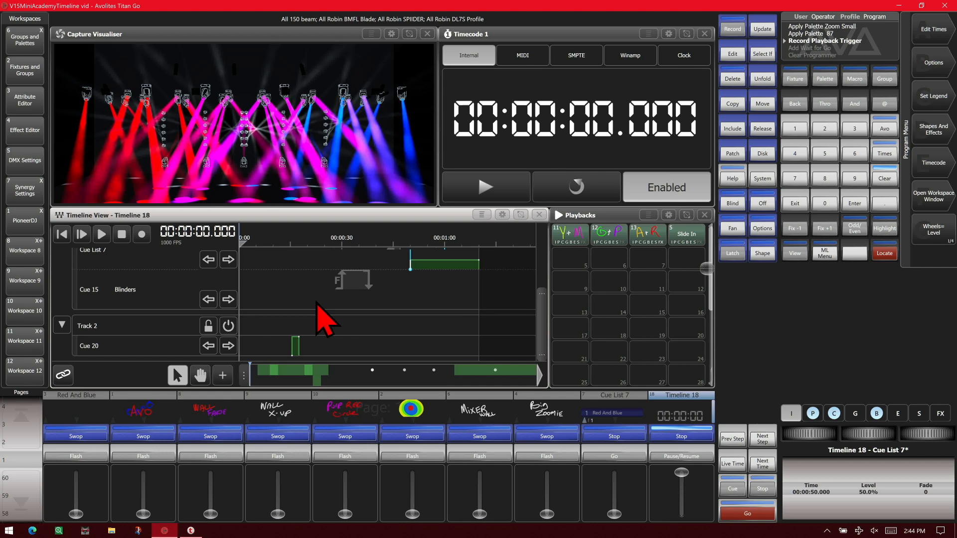
Add a Wait For Go trigger to Timeline 18 at 00:00:15.000 and clear the programmer
{"action": "left_click", "coordinate": [223, 381]}
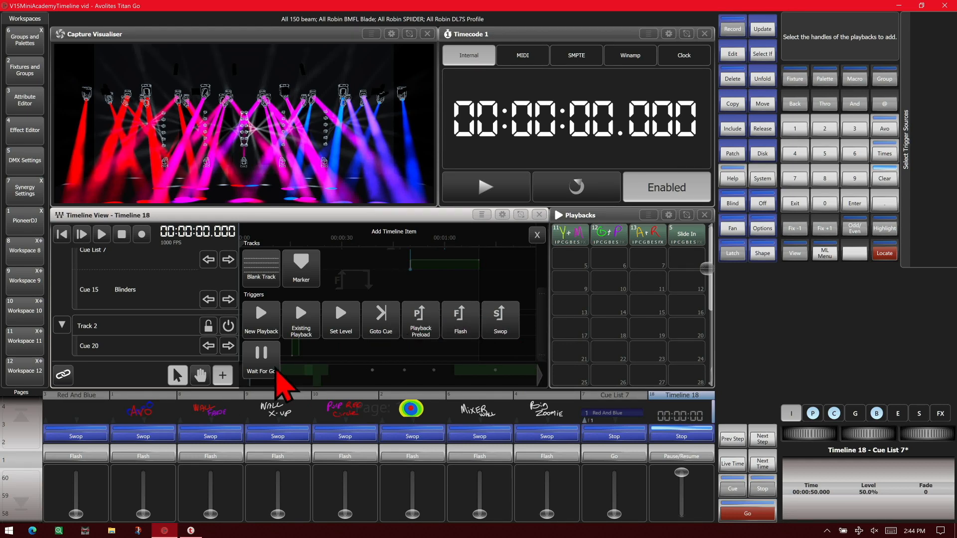
{"action": "left_click", "coordinate": [276, 371]}
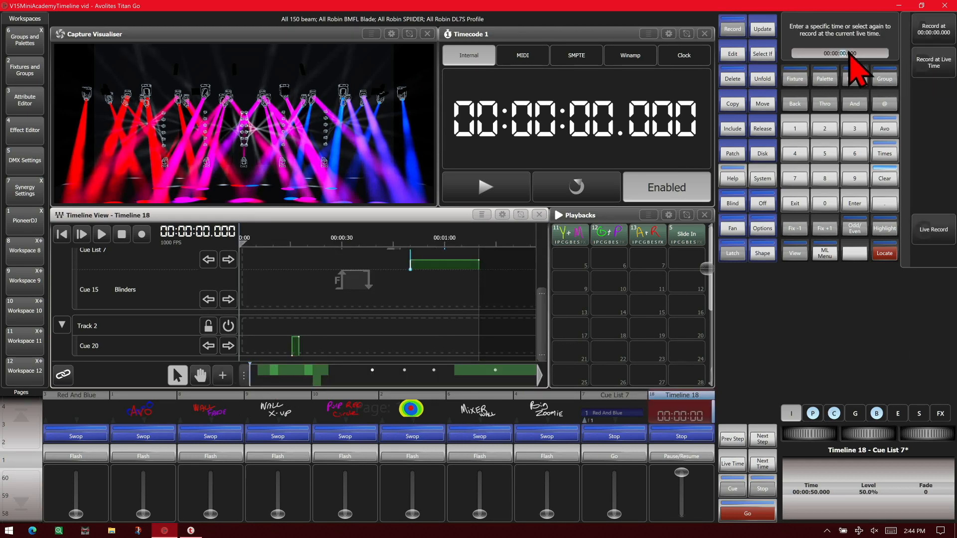
{"action": "left_click", "coordinate": [795, 129]}
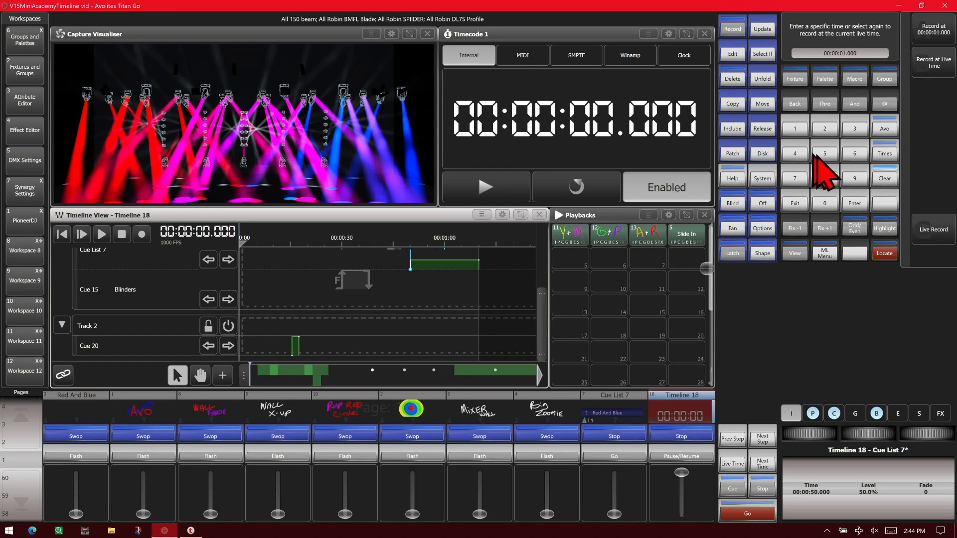
{"action": "left_click", "coordinate": [825, 154]}
{"action": "left_click", "coordinate": [928, 30]}
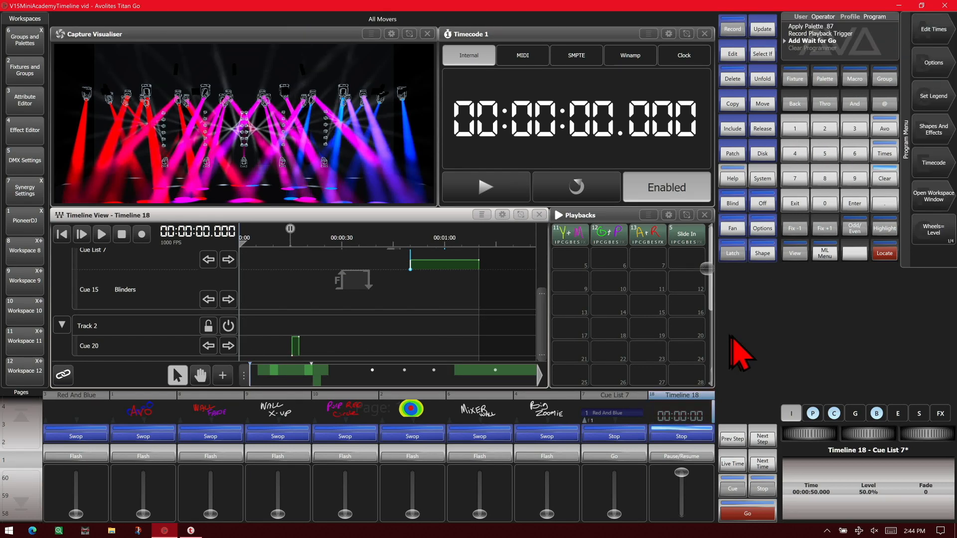
{"action": "left_click", "coordinate": [886, 183]}
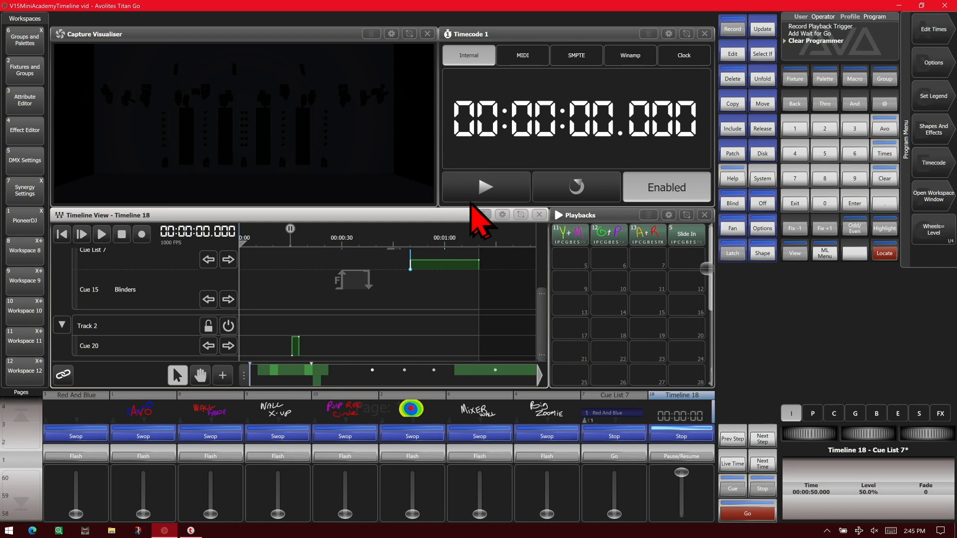
Play Timeline 18 from the start up to the Wait For Go trigger, keeping the Track 1 cues in view
{"action": "left_click", "coordinate": [100, 238]}
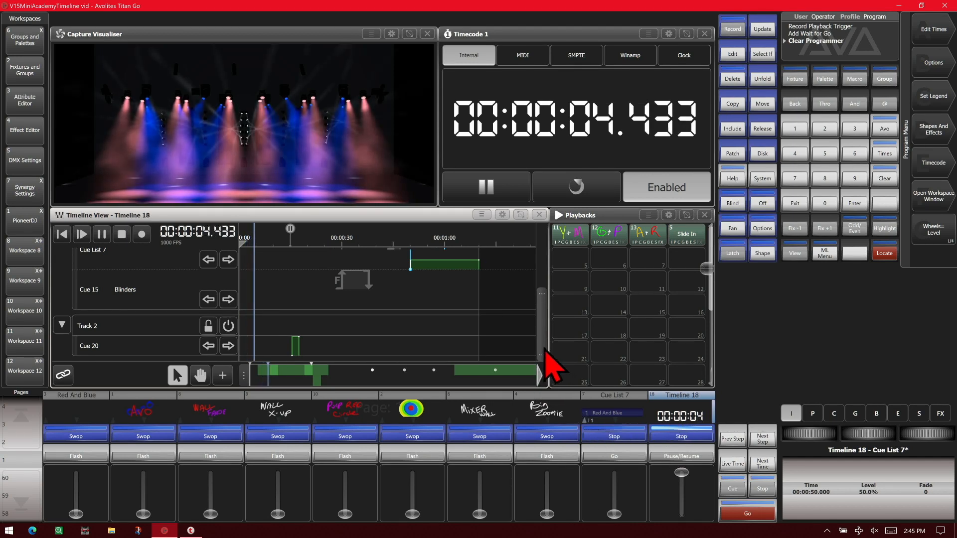
{"action": "left_click_drag", "start_coordinate": [544, 344], "coordinate": [534, 261]}
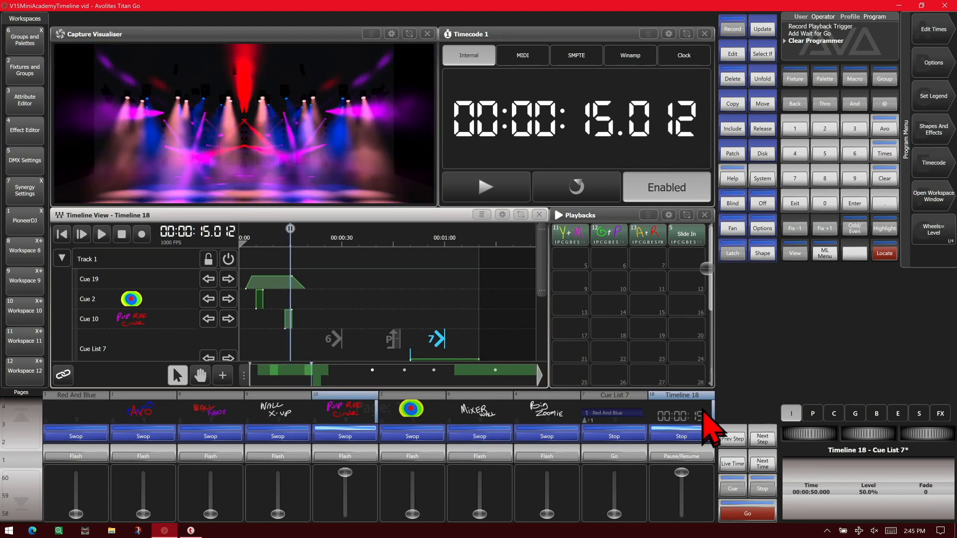
Connect Timeline 18 to the main playback controls and release its Wait For Go with the main Go control
{"action": "left_click", "coordinate": [737, 490]}
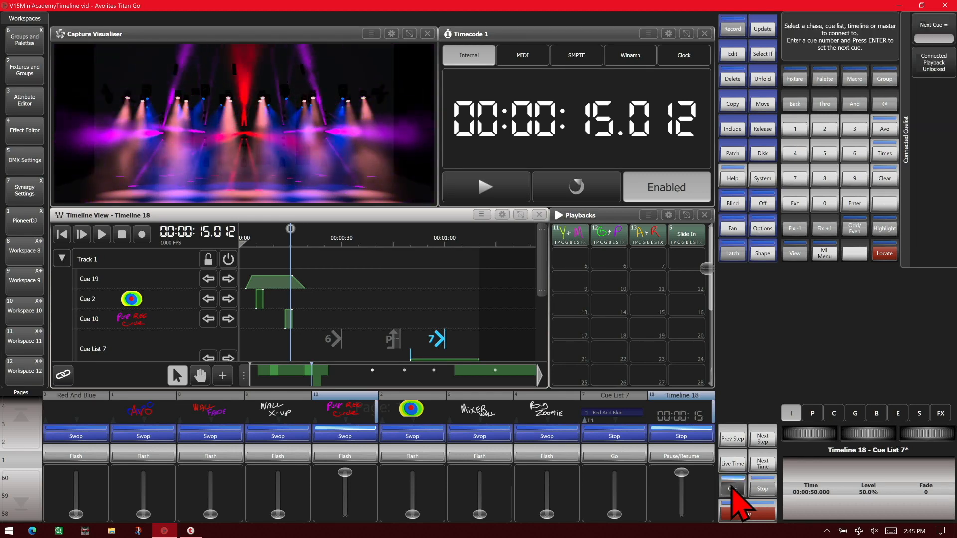
{"action": "left_click", "coordinate": [688, 436]}
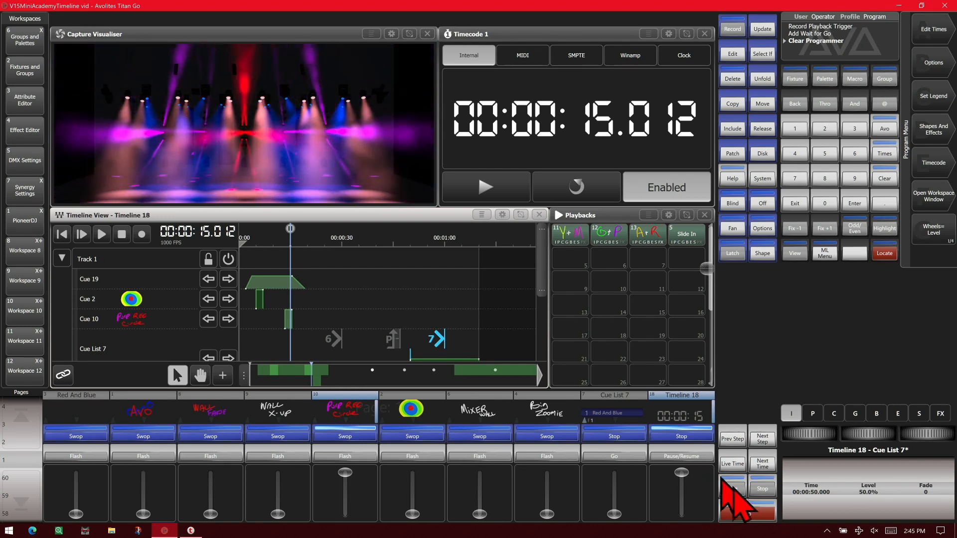
{"action": "left_click", "coordinate": [749, 513]}
{"action": "left_click", "coordinate": [749, 514]}
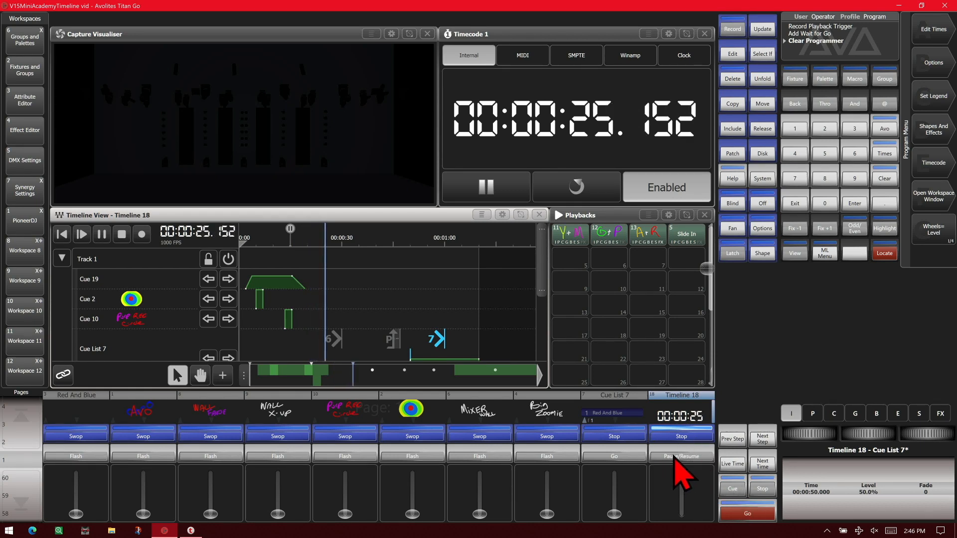
Pause and resume Timeline 18 from its own playback handle, and stop the timeline after the blinder flash
{"action": "left_click", "coordinate": [676, 457]}
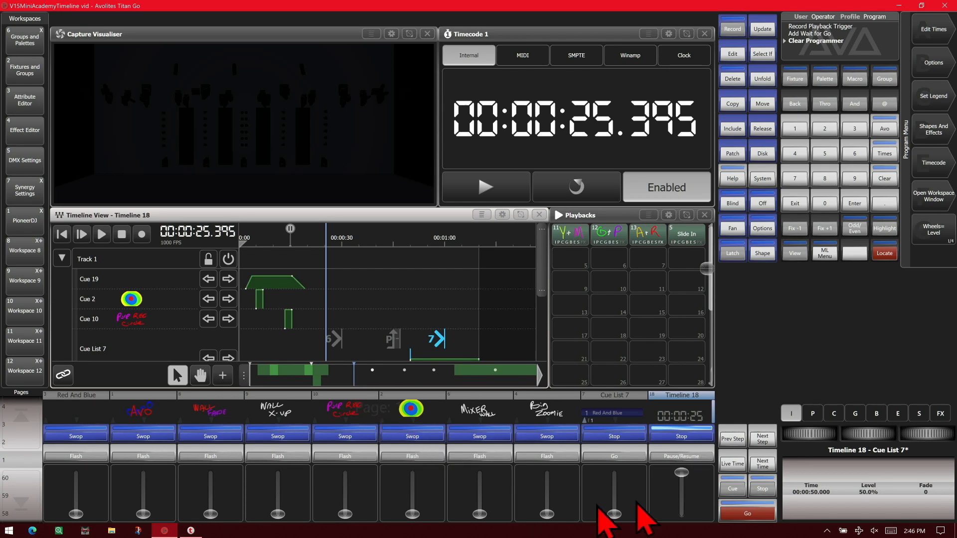
{"action": "left_click", "coordinate": [685, 457]}
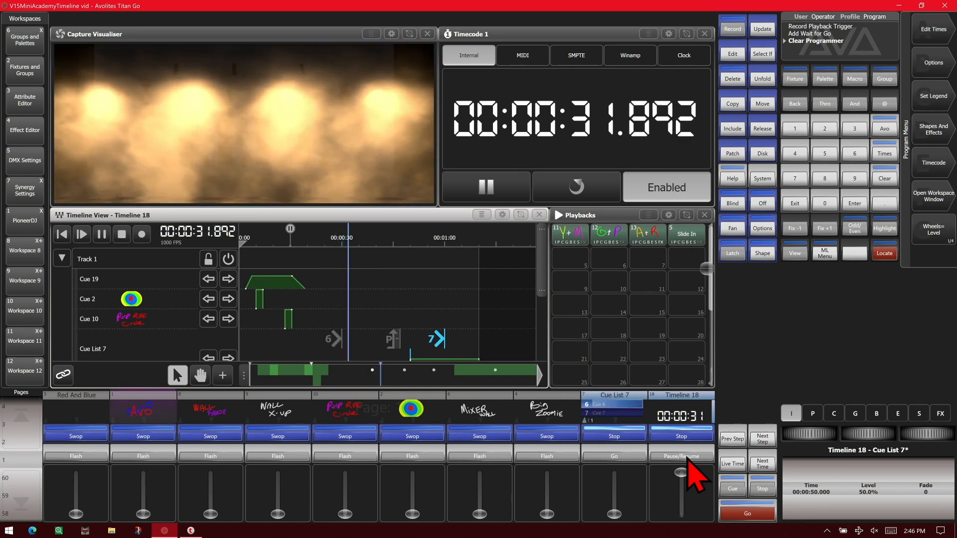
{"action": "left_click", "coordinate": [121, 235]}
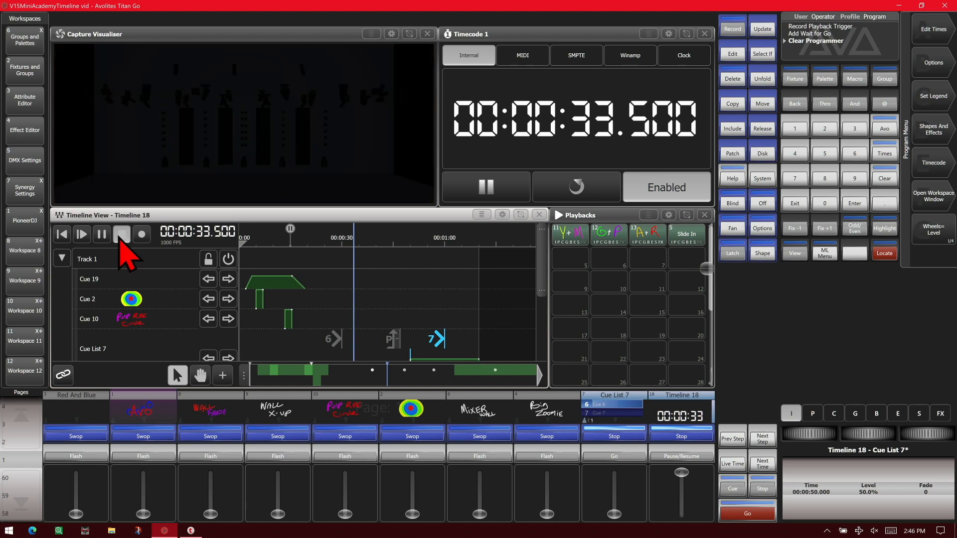